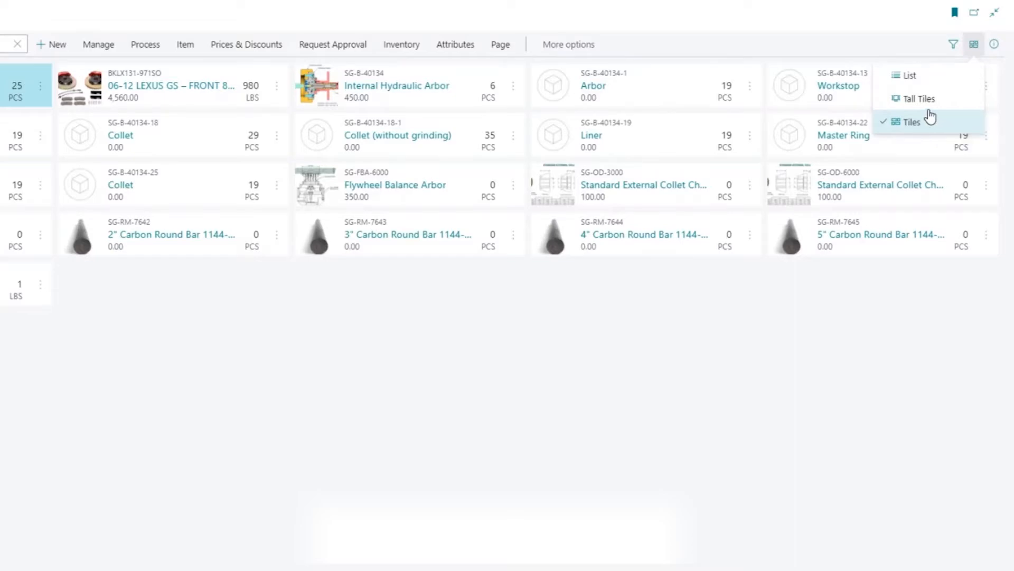
- Compare the item list in the Tall Tiles and List layouts and return it to Tiles
click(922, 99)
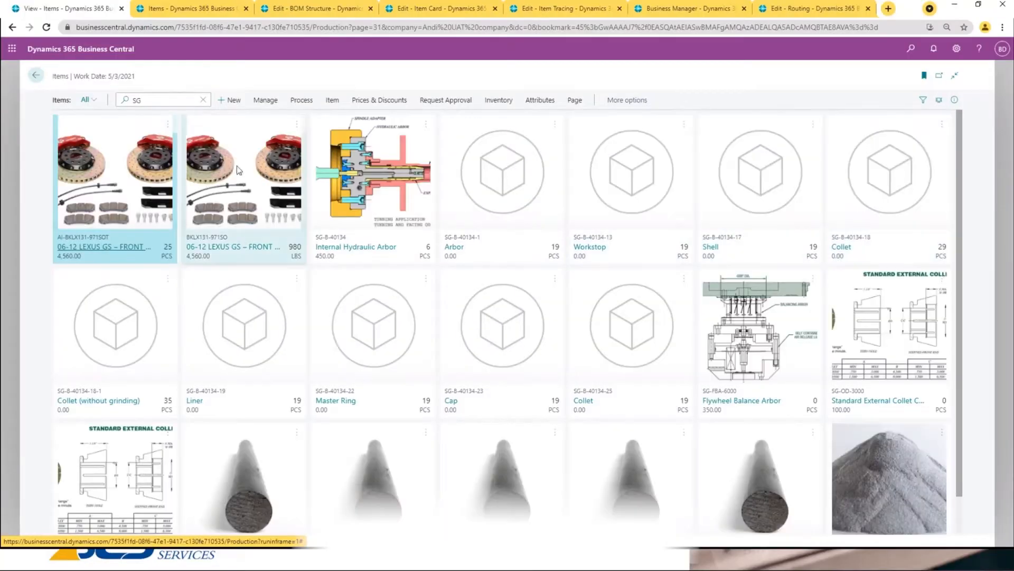
click(937, 104)
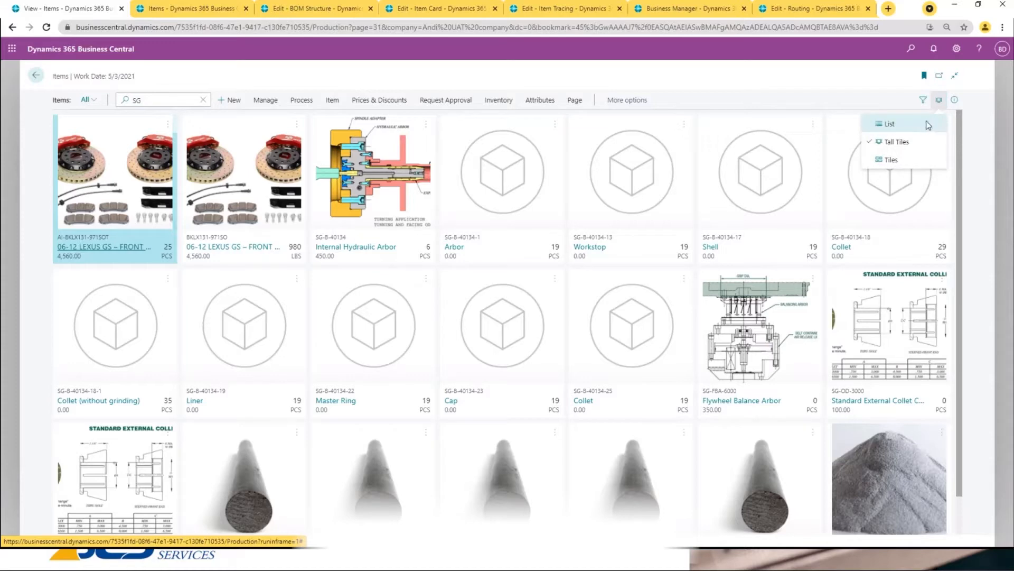
click(928, 125)
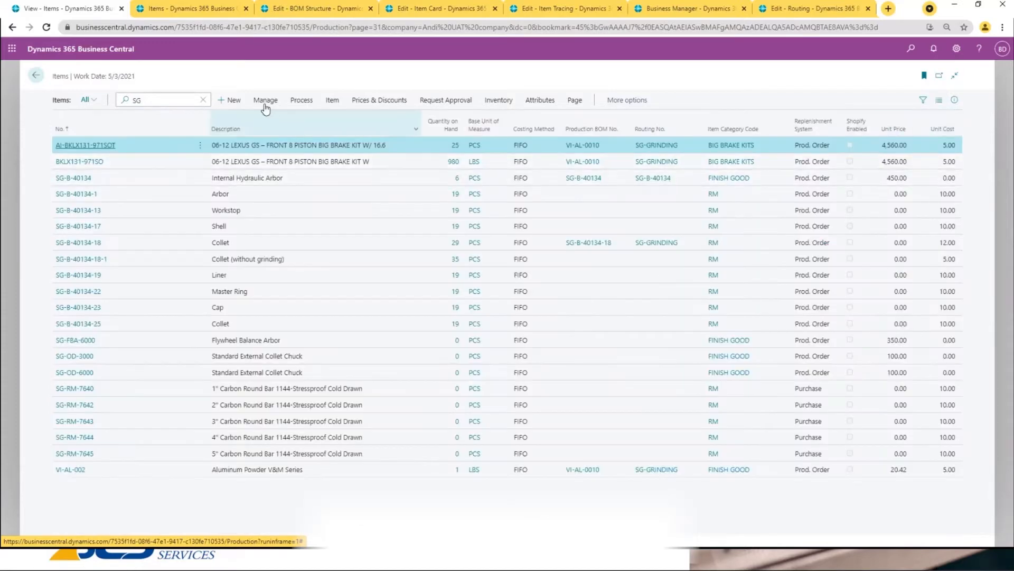
click(939, 100)
click(909, 164)
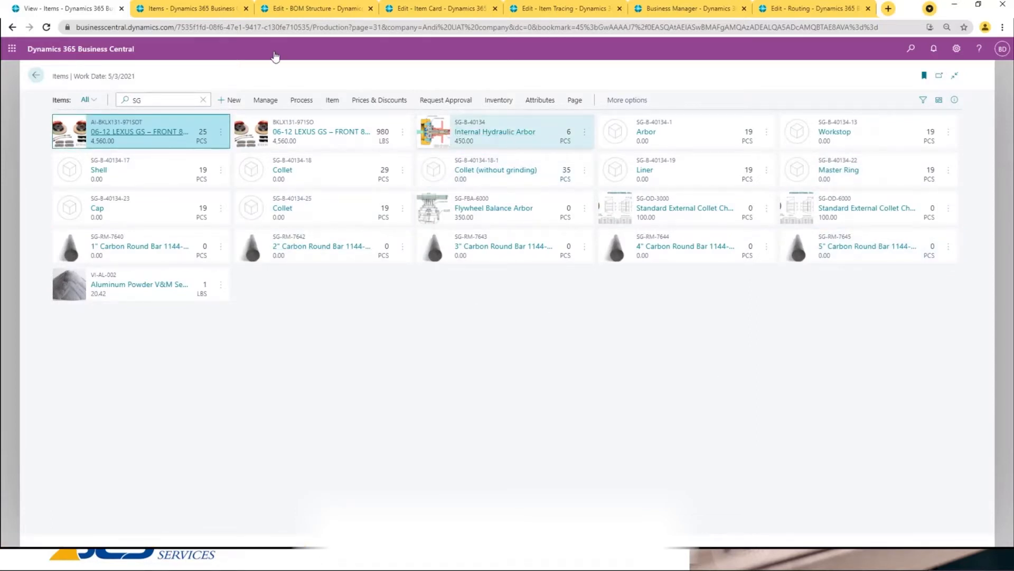
- Switch to the item card of SG-B-40134 Internal Hydraulic Arbor and expand its Item section
click(172, 9)
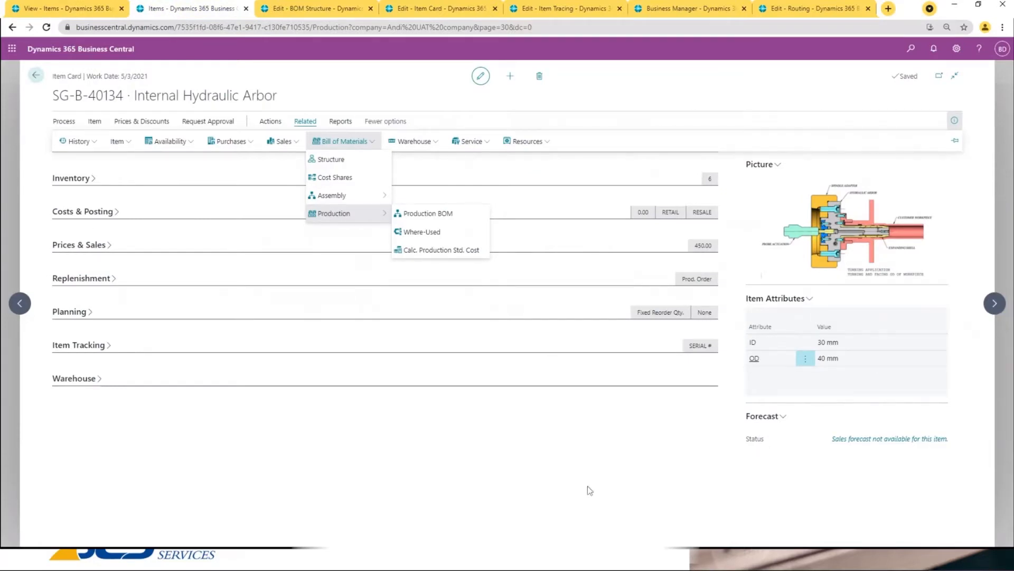
click(709, 95)
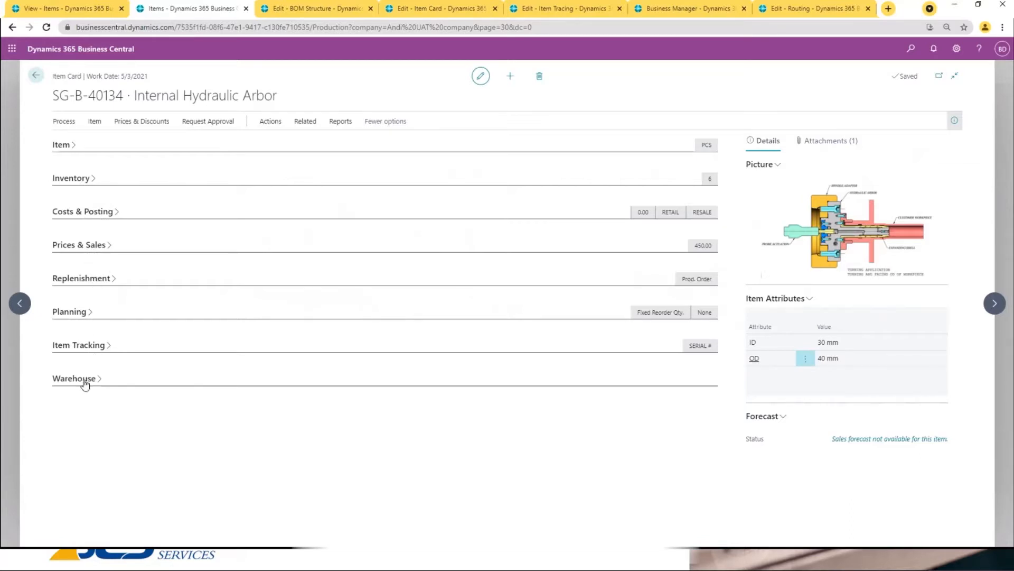
click(62, 148)
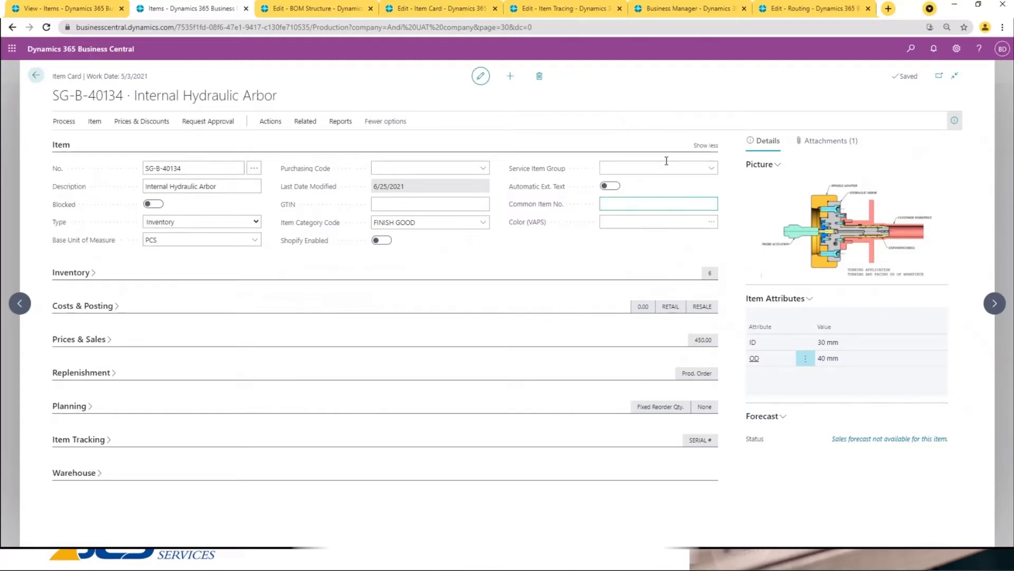
- Look over the available Business Central settings and close them again
click(956, 48)
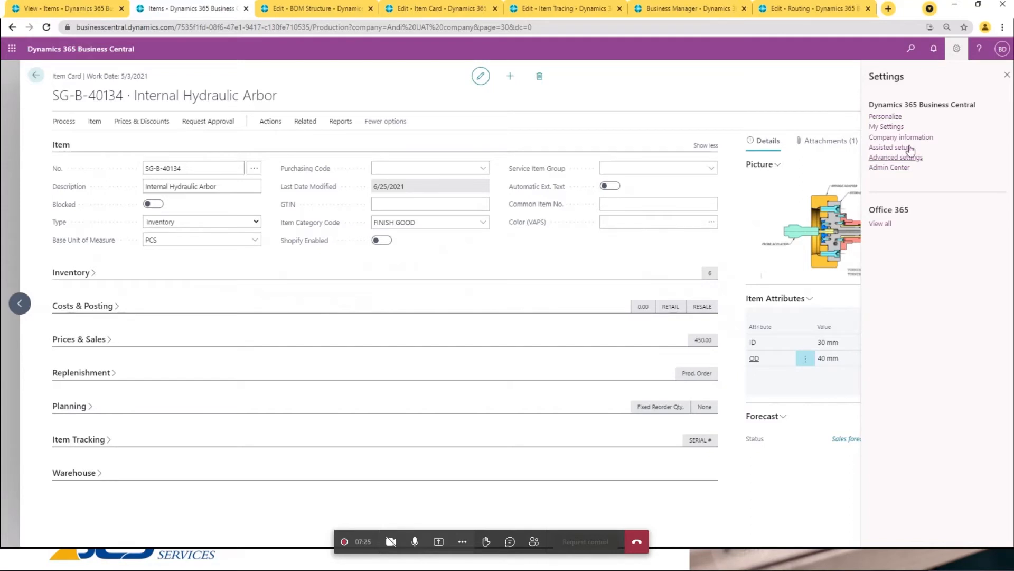
click(1006, 75)
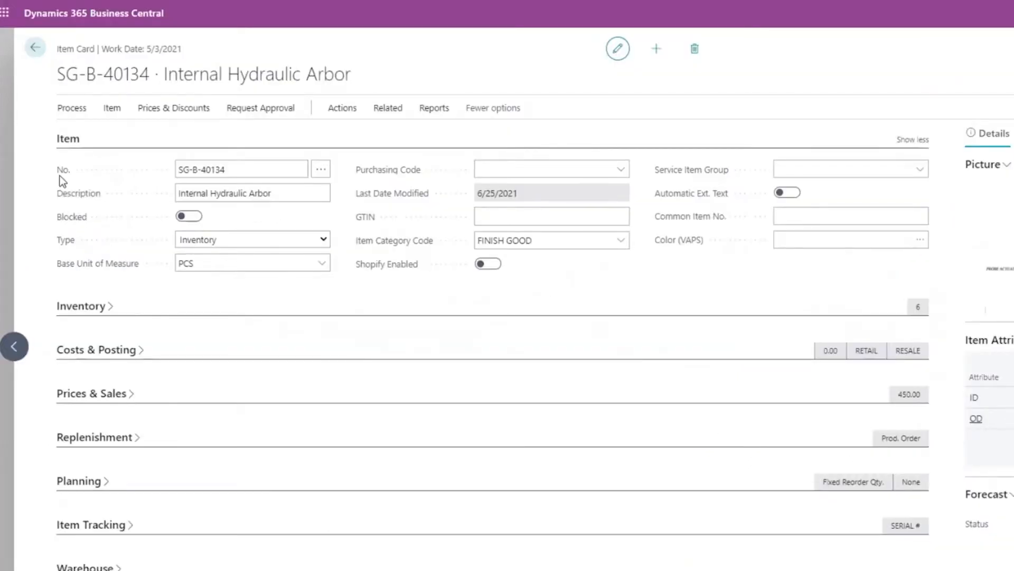
- Review the item's number field and the available item types, leaving the type set to Inventory
click(230, 167)
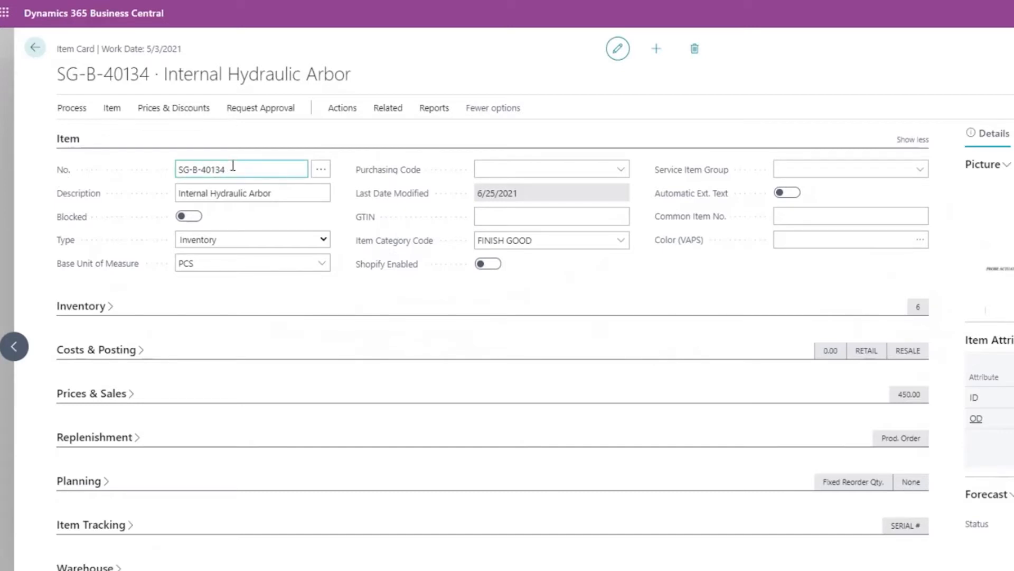
click(285, 241)
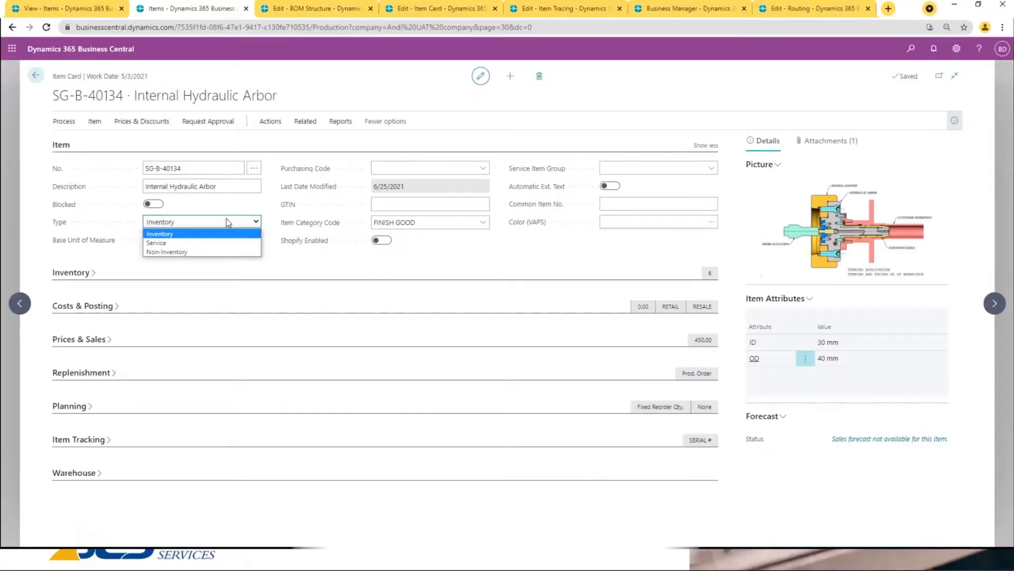
click(273, 193)
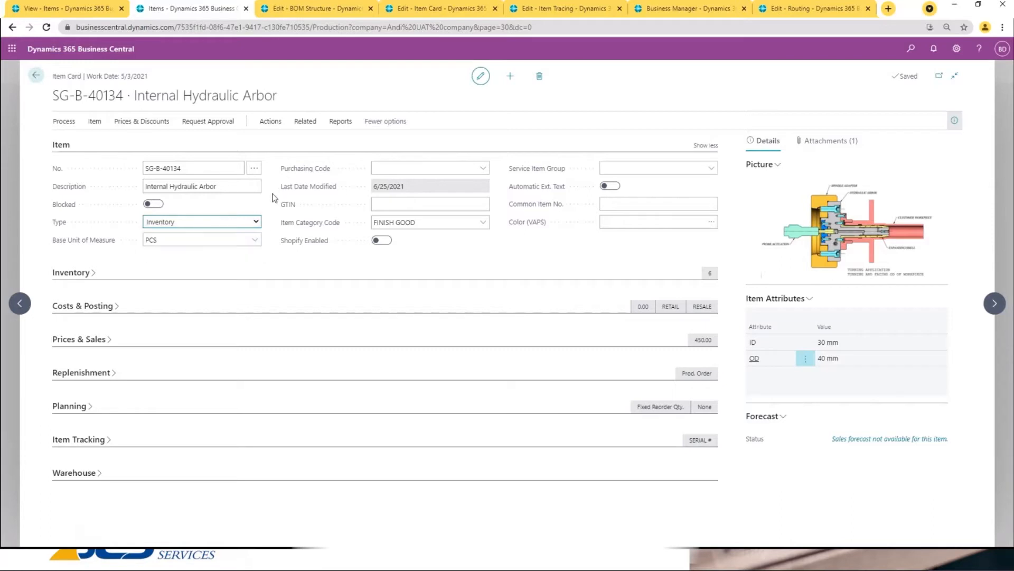
drag(273, 194, 270, 193)
click(364, 148)
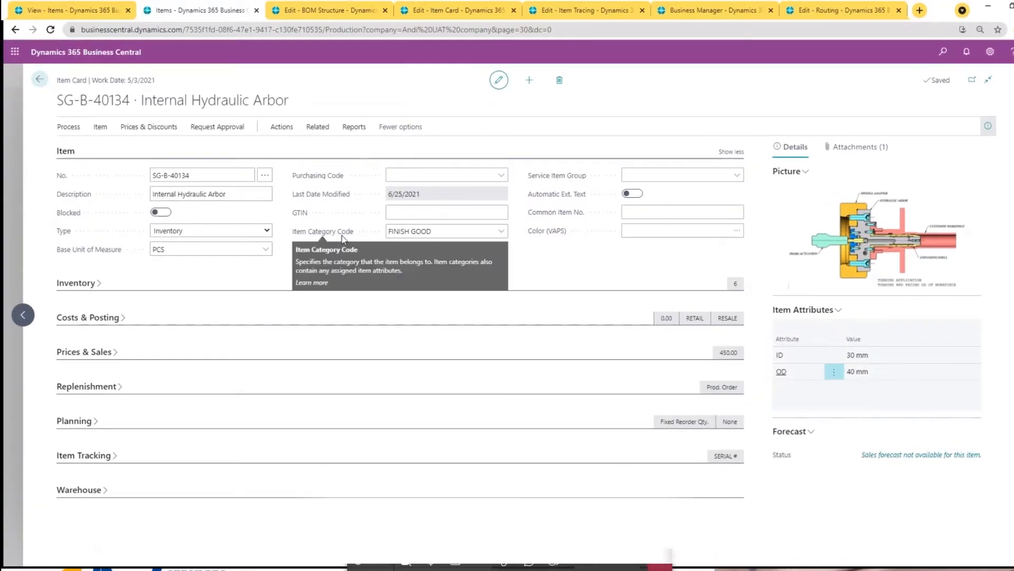
- Examine the full list of item categories for the Item Category Code and close it without choosing another
click(434, 231)
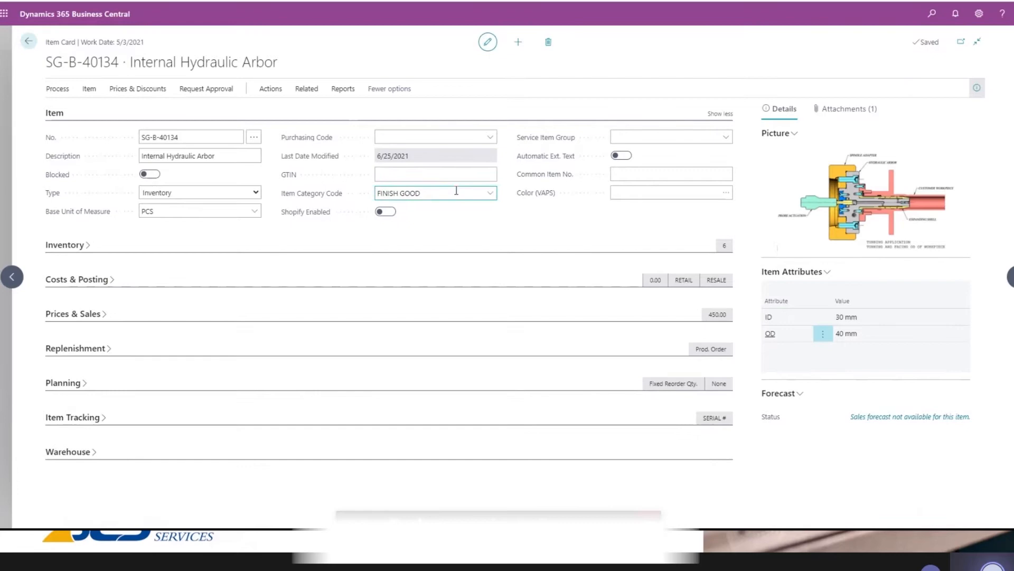
click(488, 194)
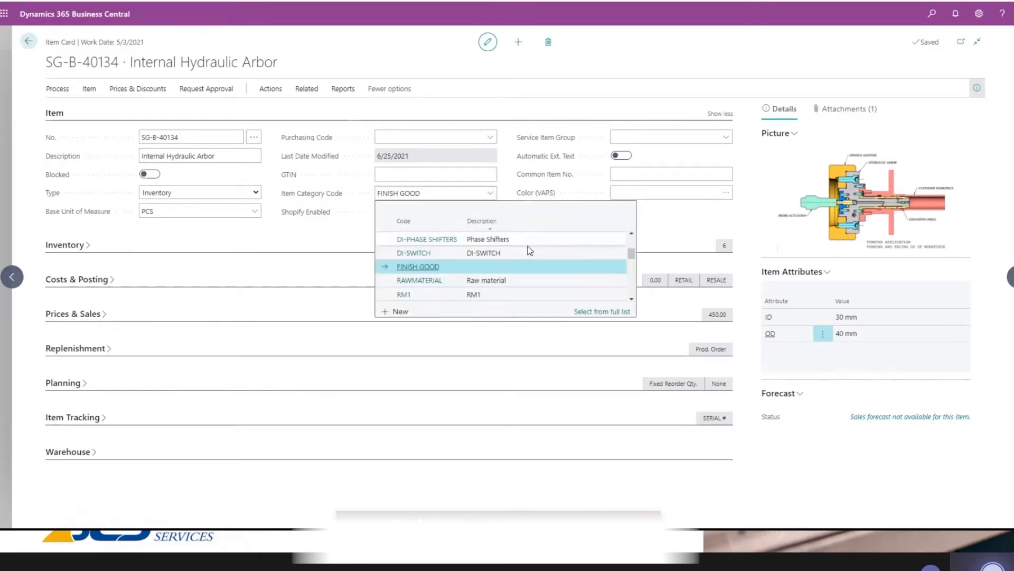
click(596, 310)
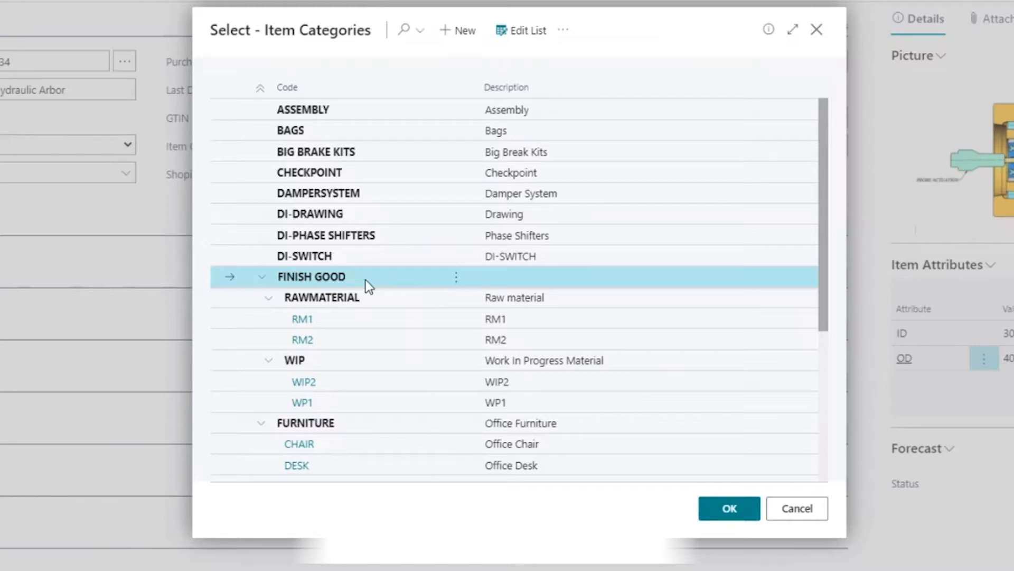
click(795, 509)
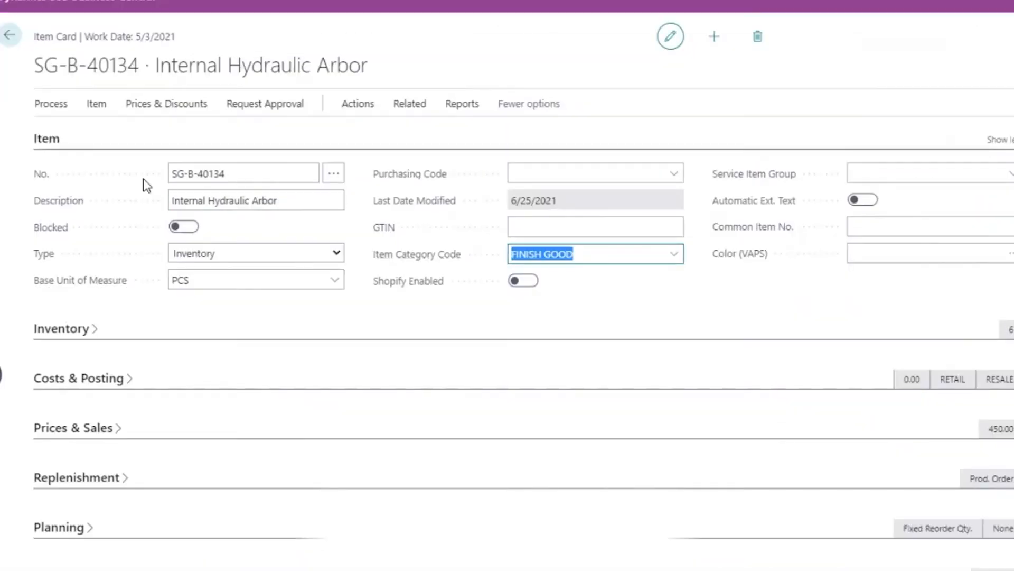
- Expand the Inventory section in place of the Item section and review the quantity on hand by location
click(49, 142)
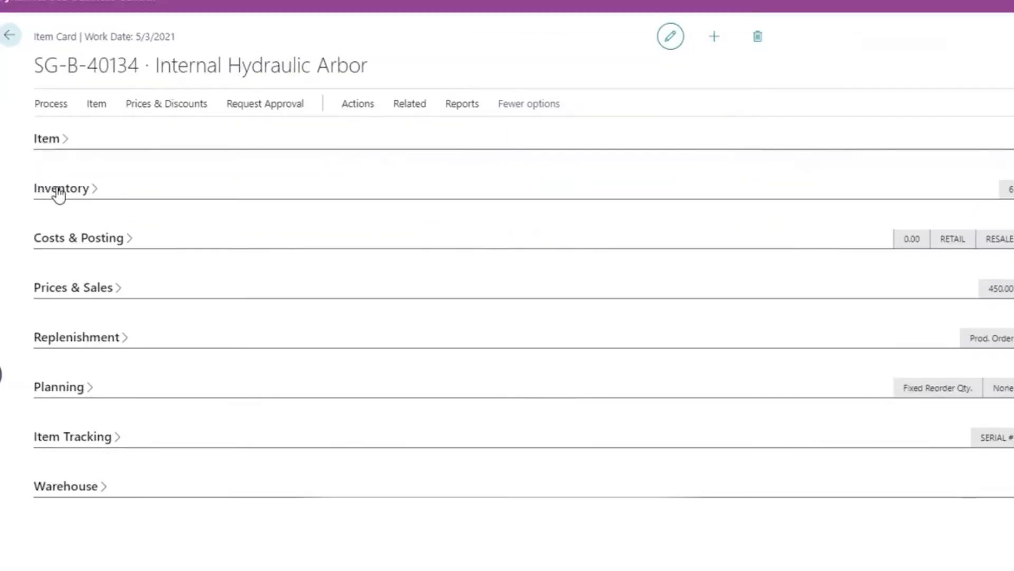
click(73, 199)
click(186, 233)
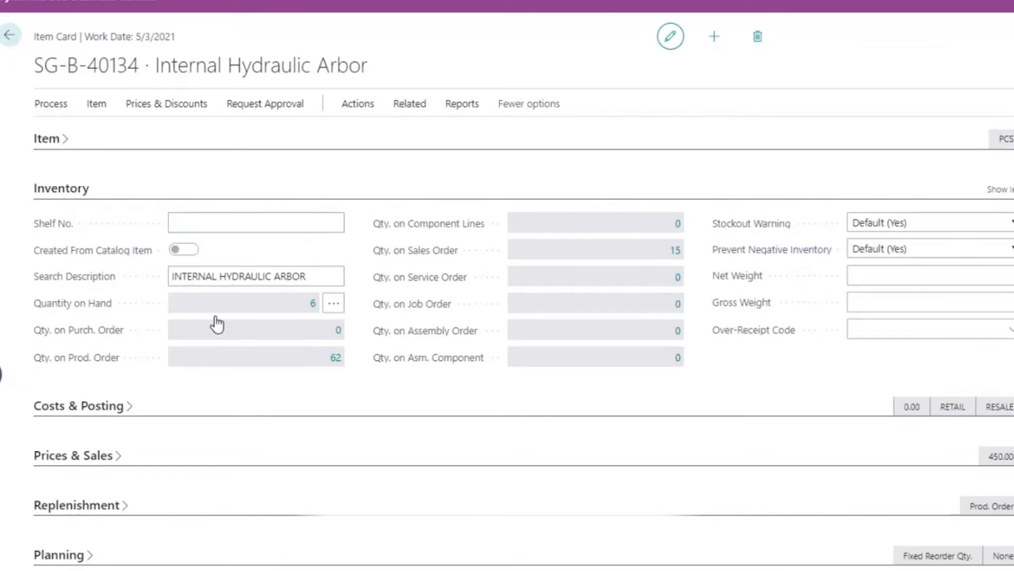
mouse_move(100, 308)
click(332, 305)
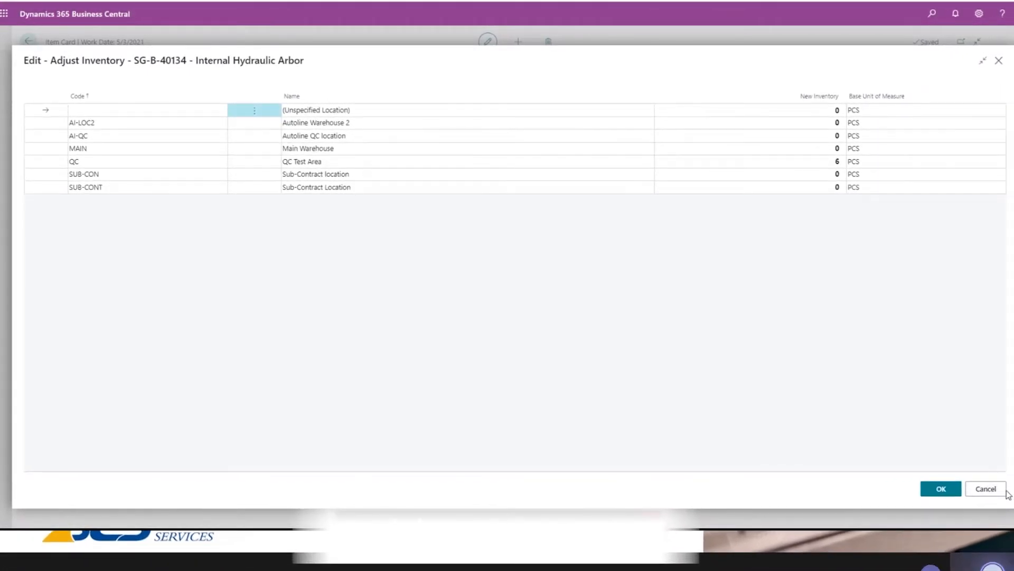
click(935, 485)
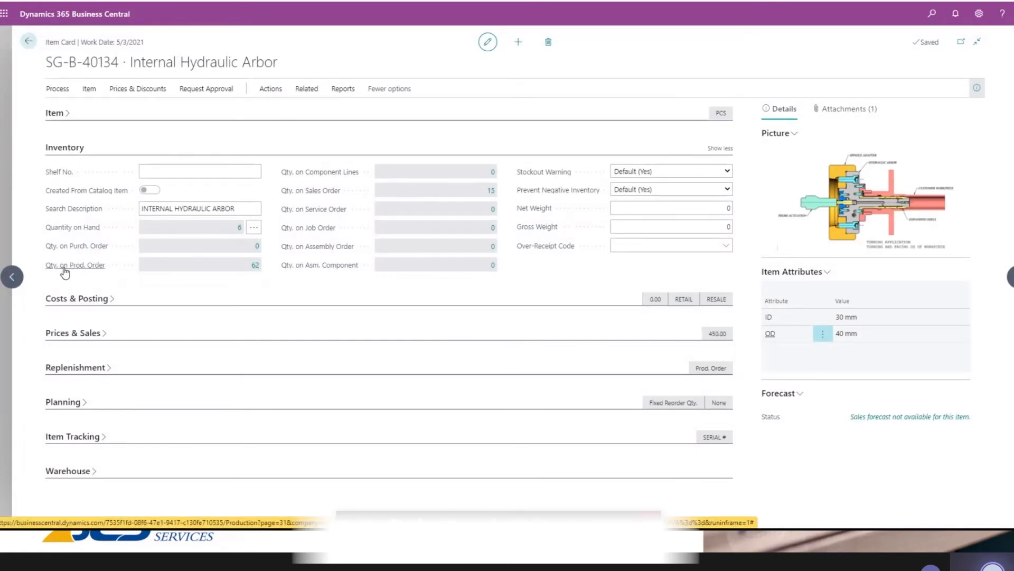
- Review the details behind the quantity on production orders and collapse the Inventory section
mouse_move(79, 269)
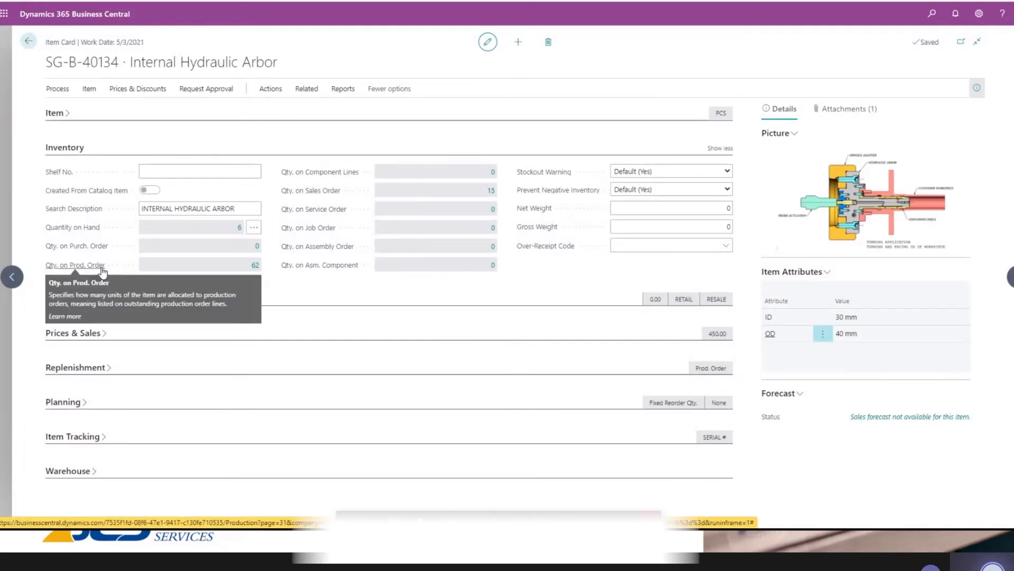
click(255, 266)
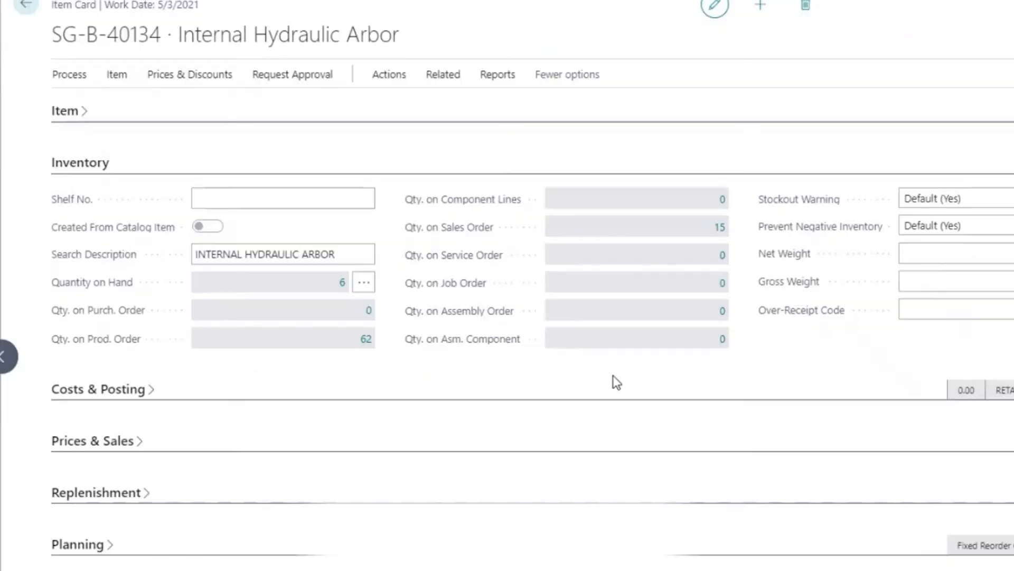
click(105, 164)
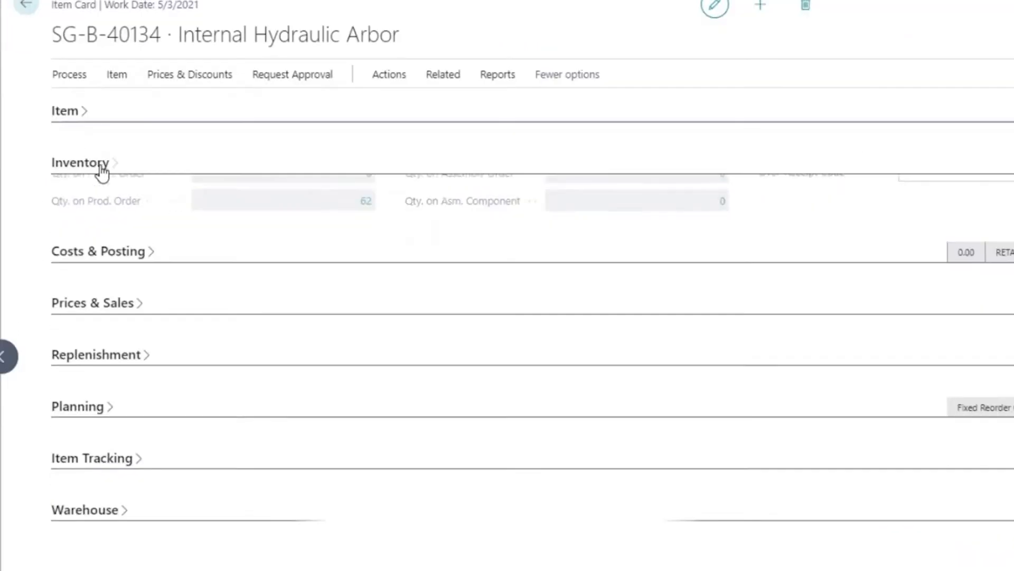
- Expand the Costs & Posting section and review the available costing methods, keeping FIFO
click(111, 217)
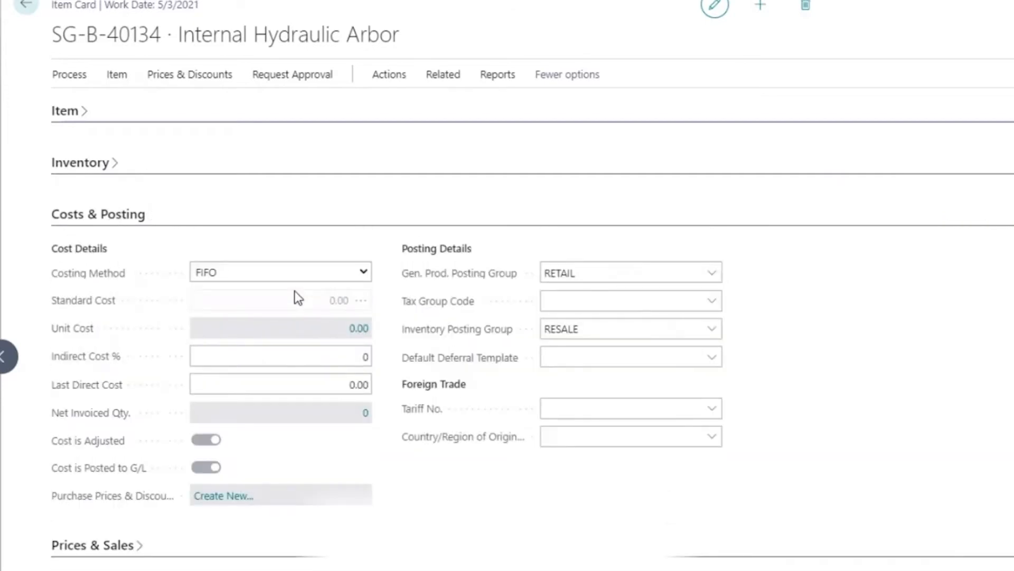
click(279, 270)
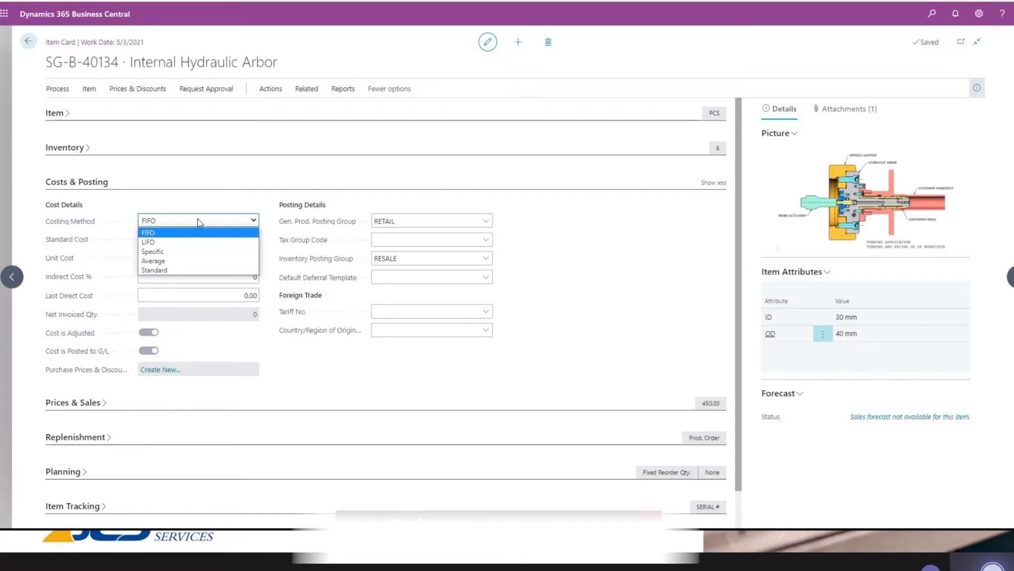
click(235, 199)
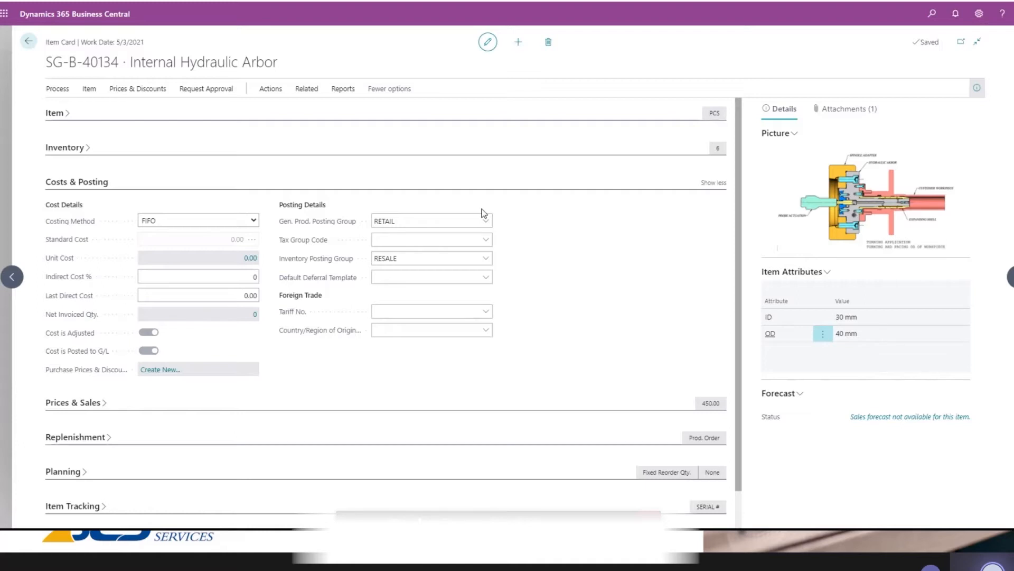
- Review the average cost calculation overview behind the unit cost and collapse the Costs & Posting section
click(250, 259)
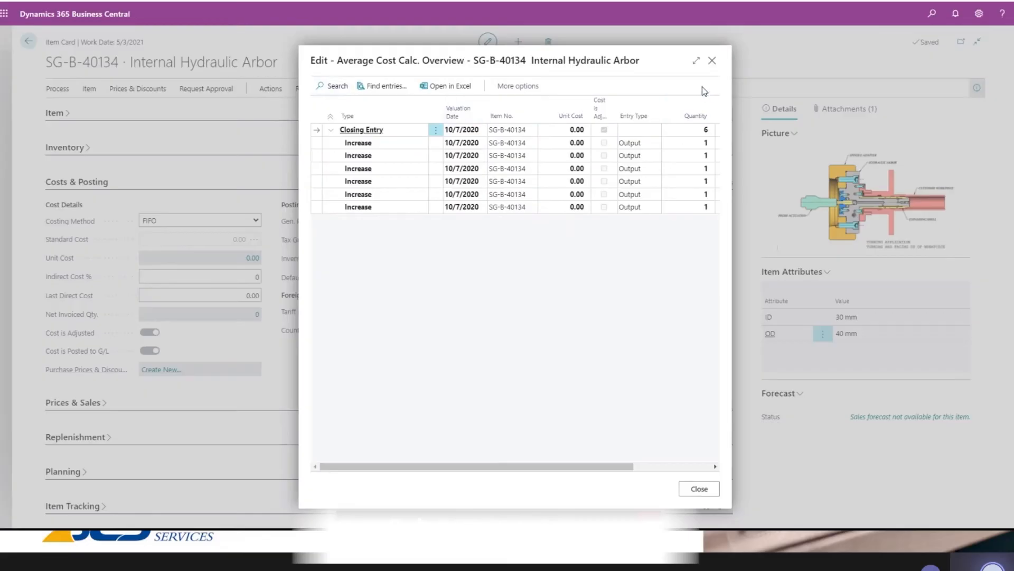
click(713, 61)
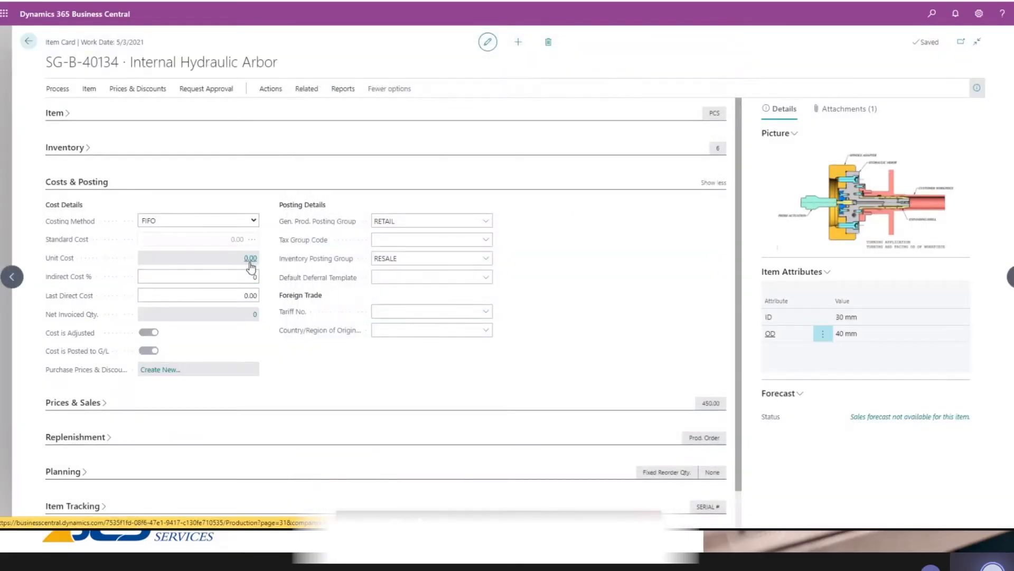
click(85, 187)
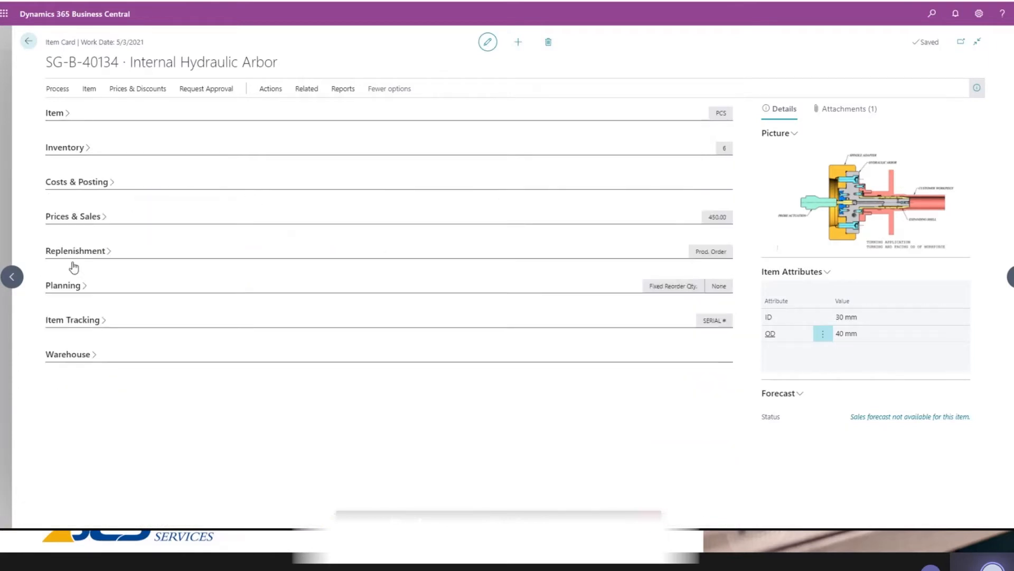
- Review the Prices & Sales section along with the available price and discount commands, and collapse the section
click(84, 217)
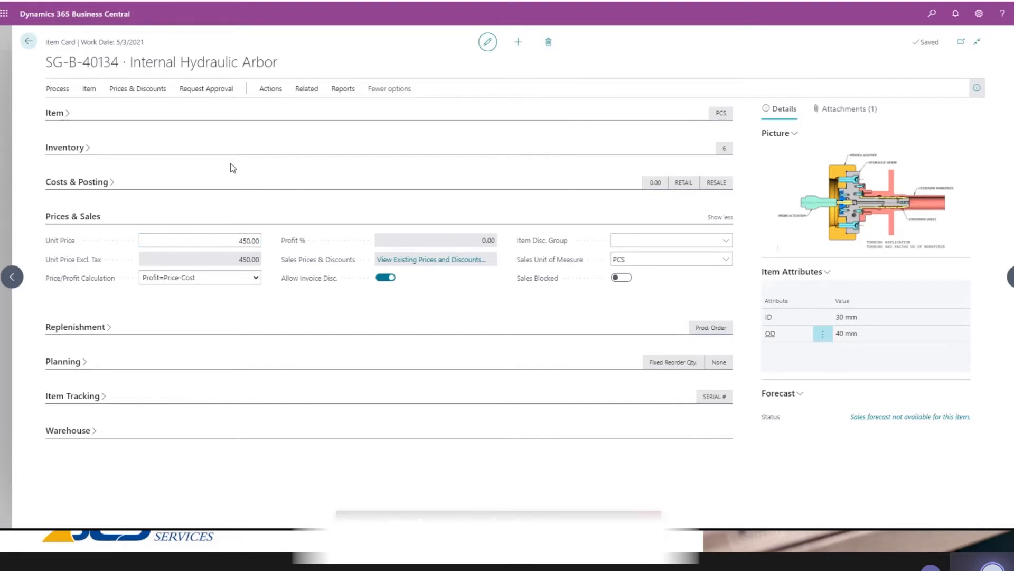
click(141, 89)
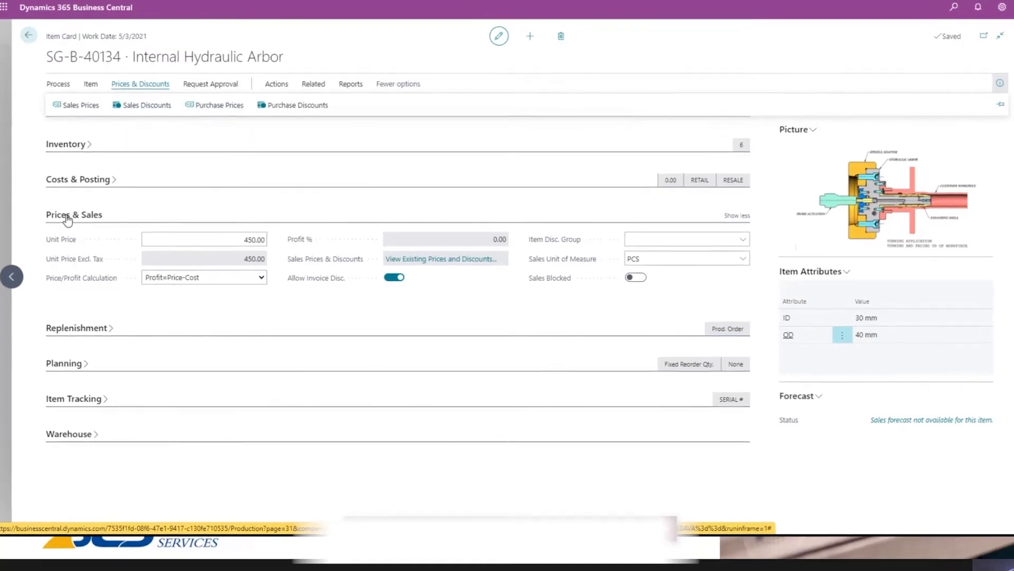
click(69, 217)
- Expand the Replenishment section and review the replenishment system options, keeping Prod. Order
click(89, 248)
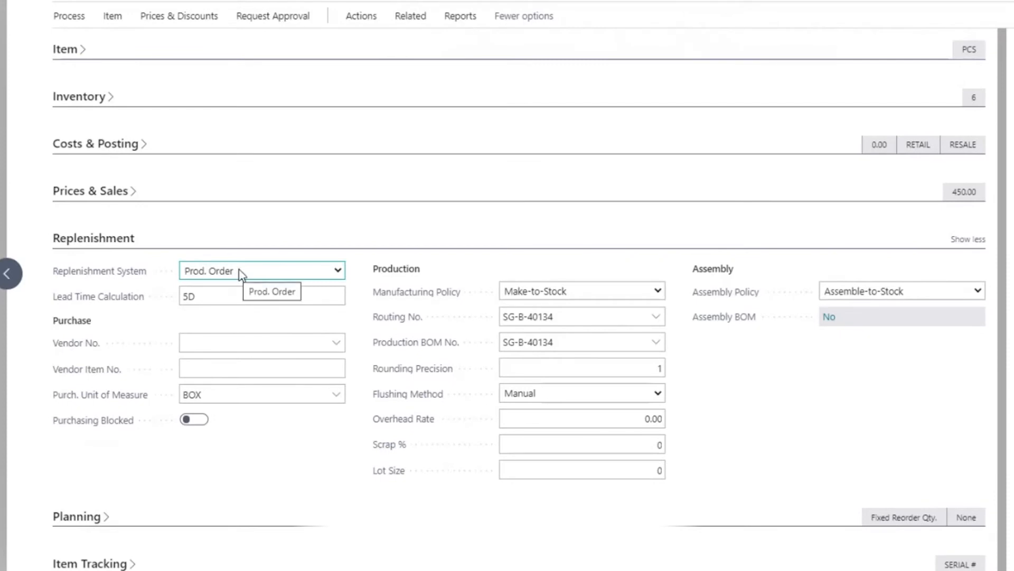
click(241, 272)
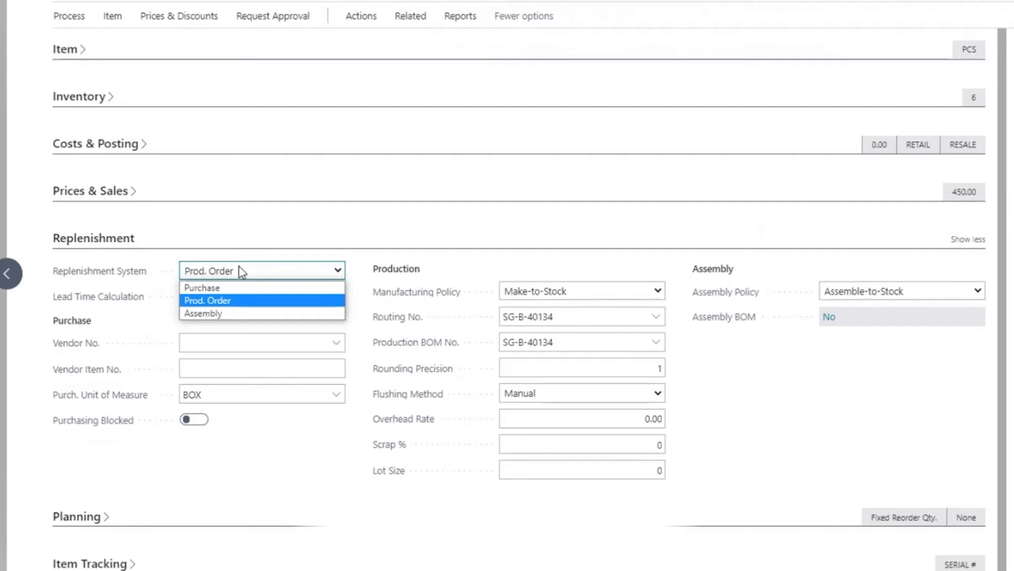
click(239, 269)
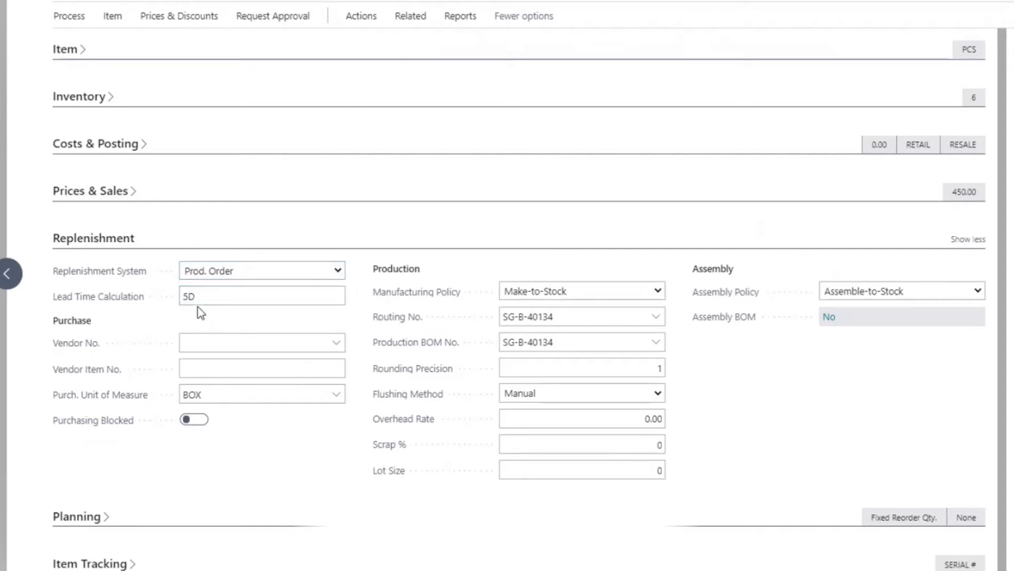
- Review the Lead Time Calculation field in the Replenishment section
click(212, 298)
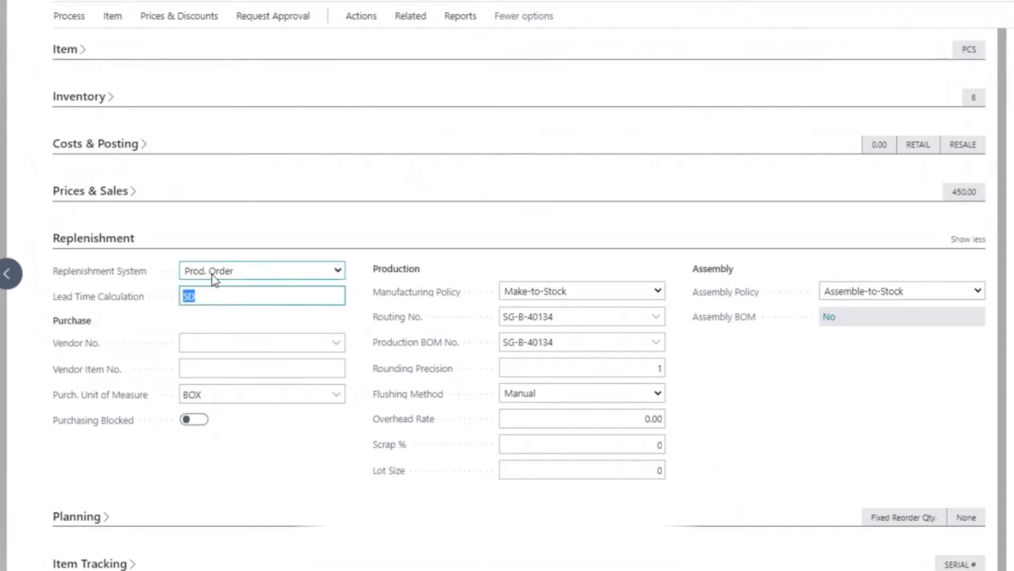
click(210, 295)
drag(207, 298, 169, 289)
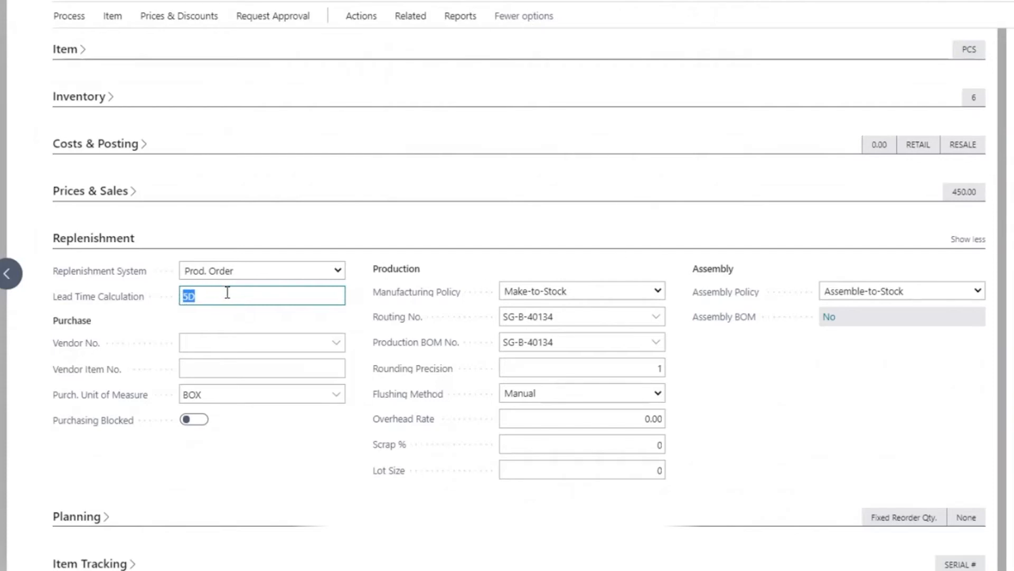
click(204, 291)
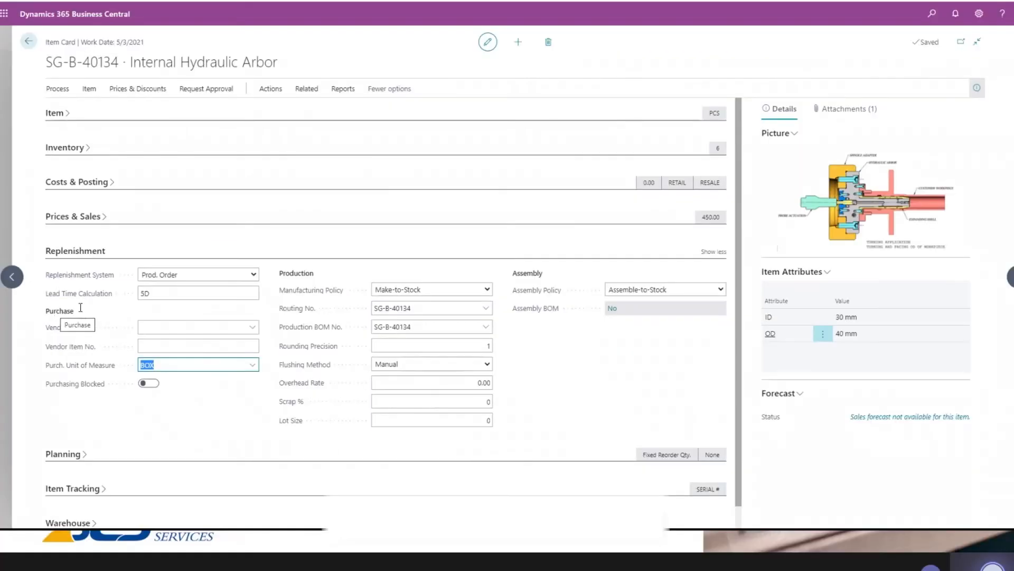
- Look through the replenishment system options and the list of vendors available for the item
click(170, 274)
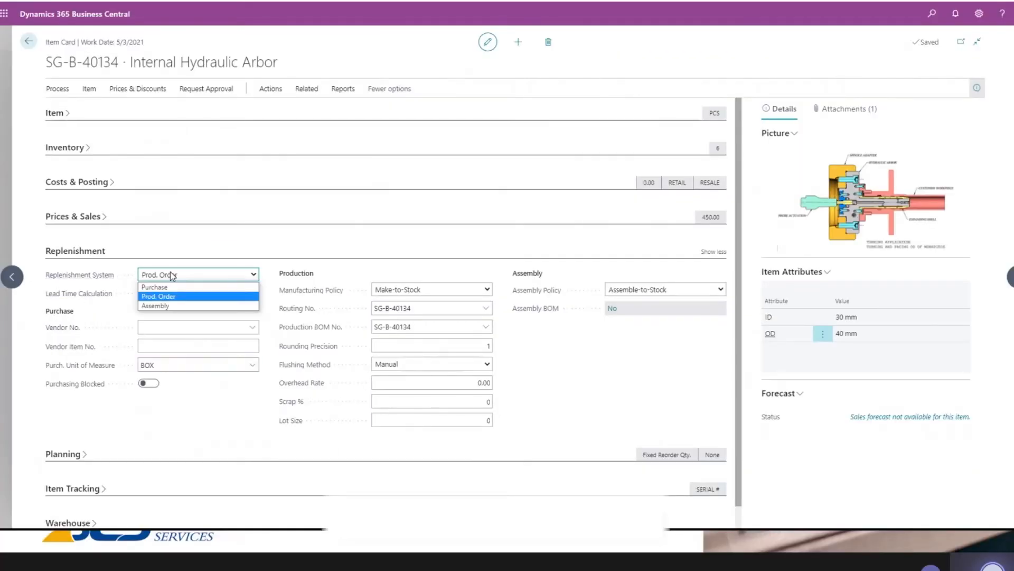
click(82, 320)
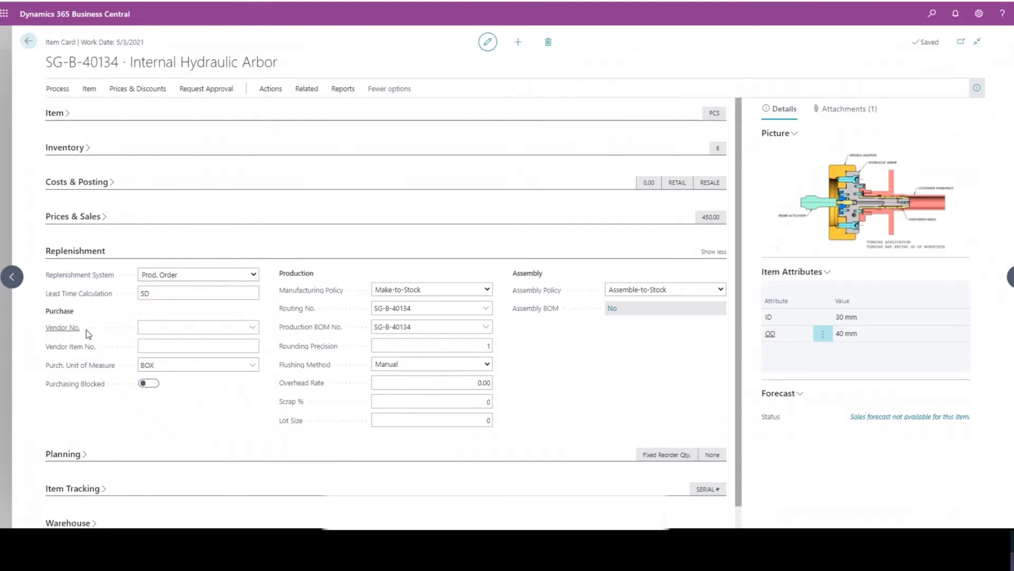
click(151, 323)
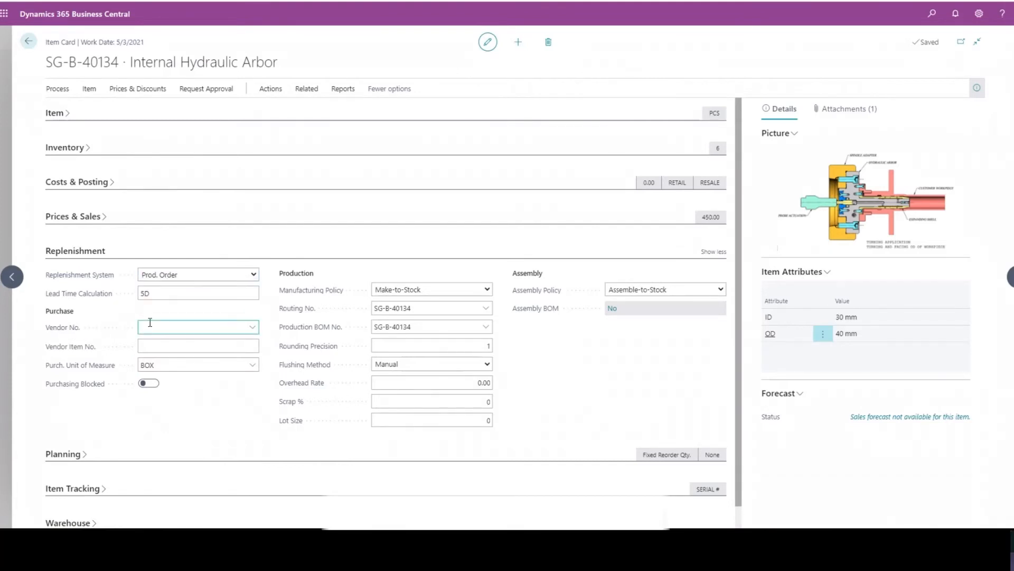
click(120, 319)
- Set the item's Vendor Item No. to 1456 in the Replenishment section
drag(45, 62, 123, 62)
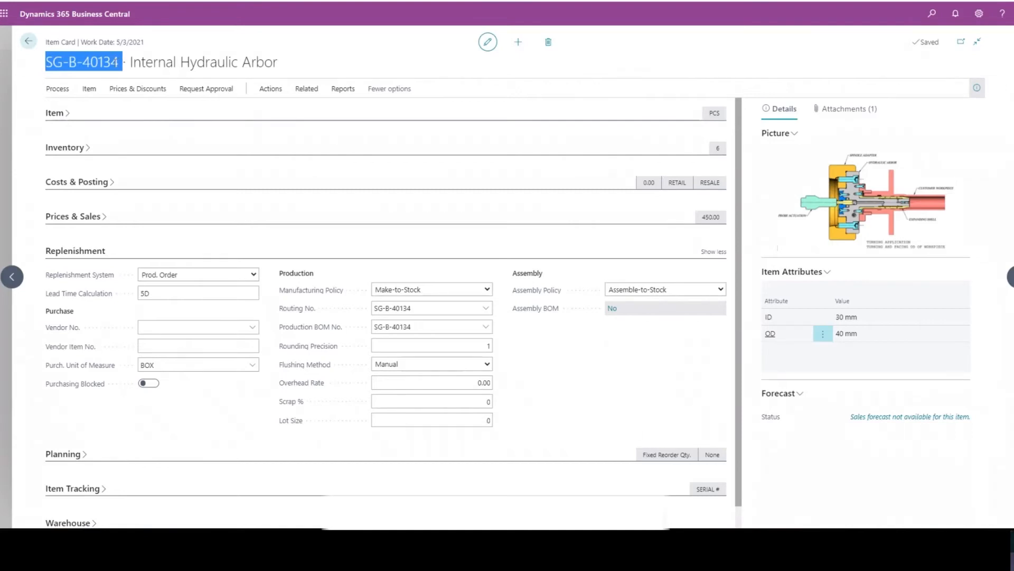
click(155, 346)
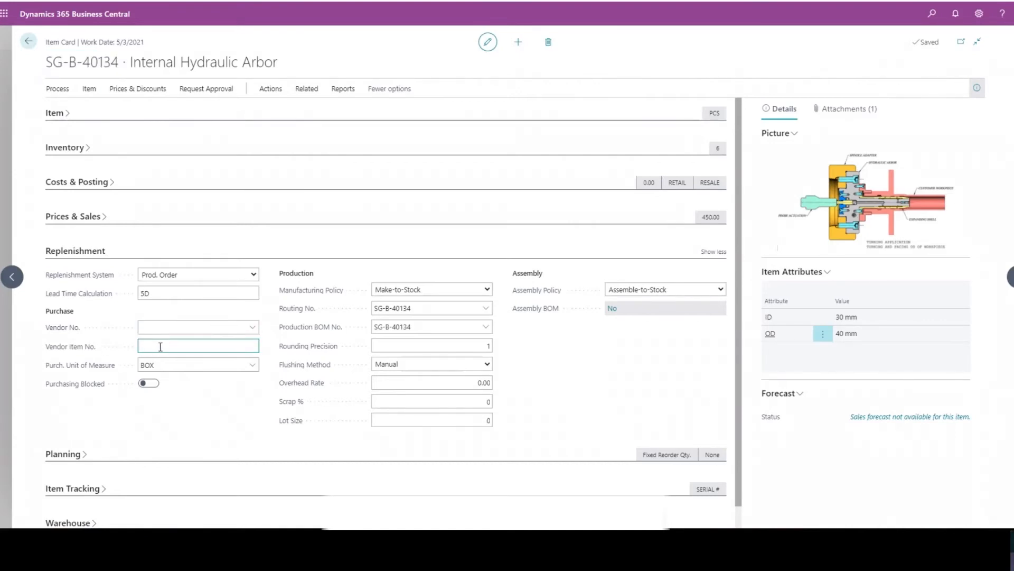
text(1456)
double_click(173, 346)
click(163, 345)
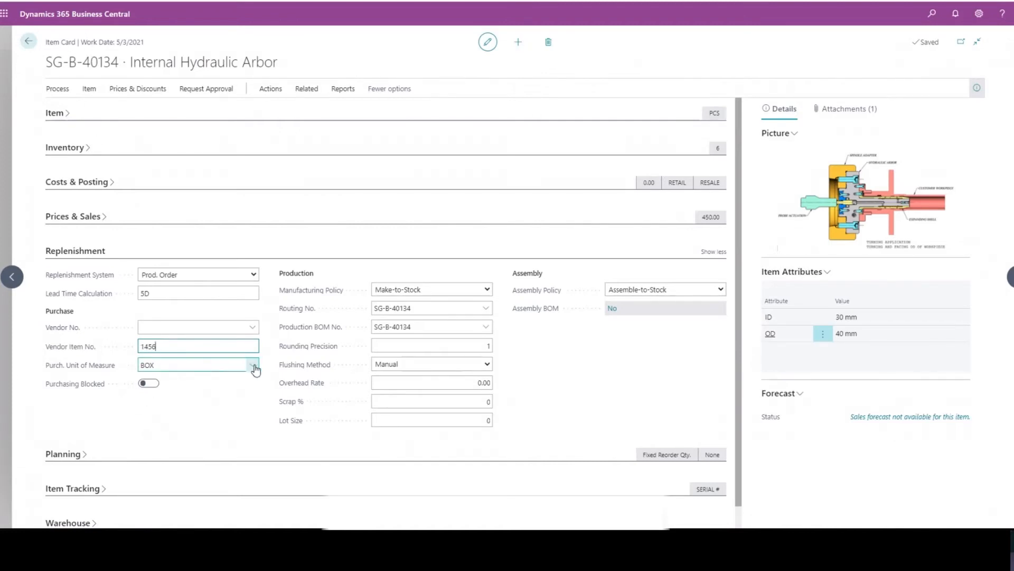
- Review the purchase unit of measure and assembly policy options, and collapse the Replenishment section
click(252, 365)
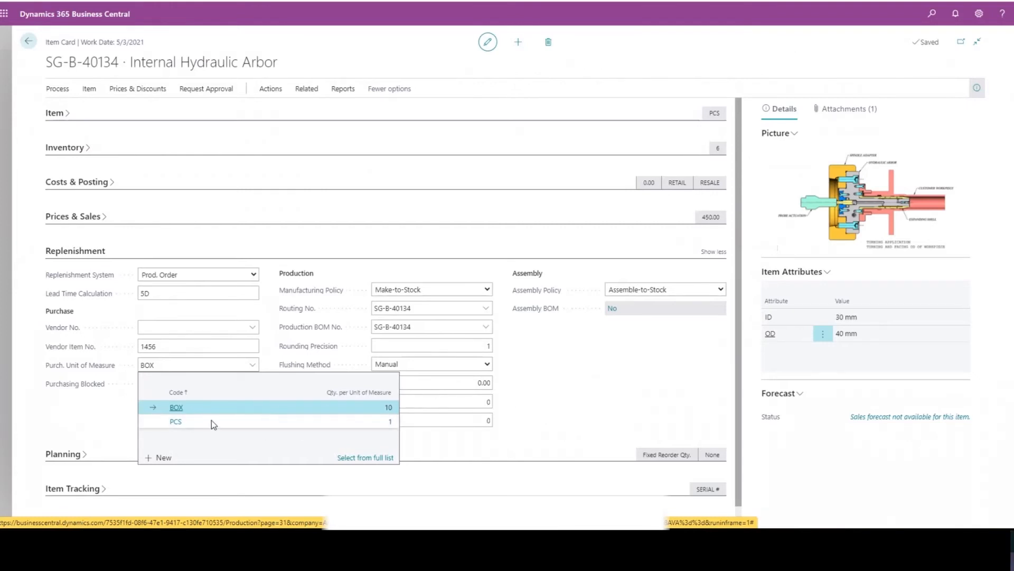
click(545, 380)
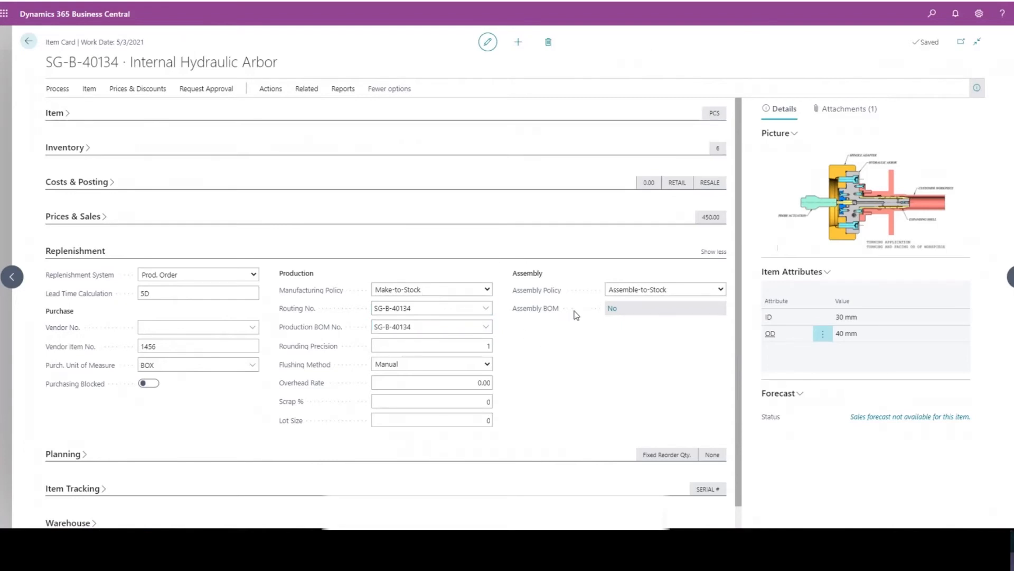
click(675, 291)
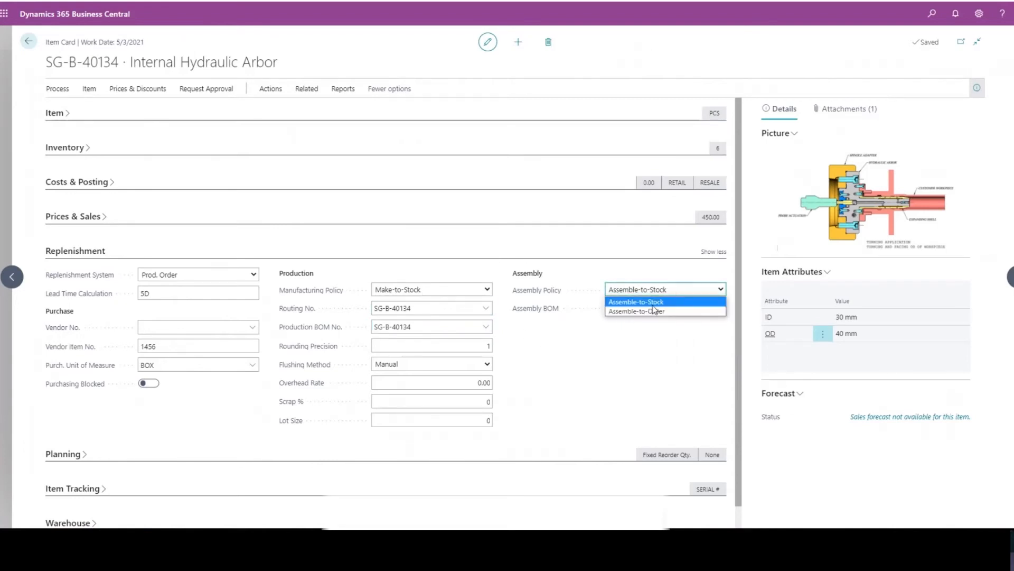
click(668, 350)
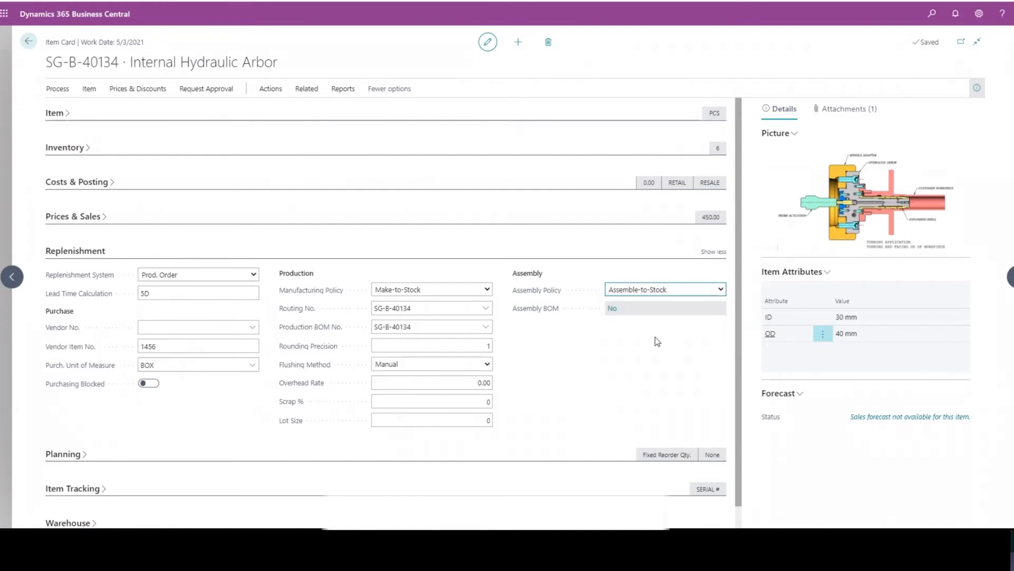
click(94, 253)
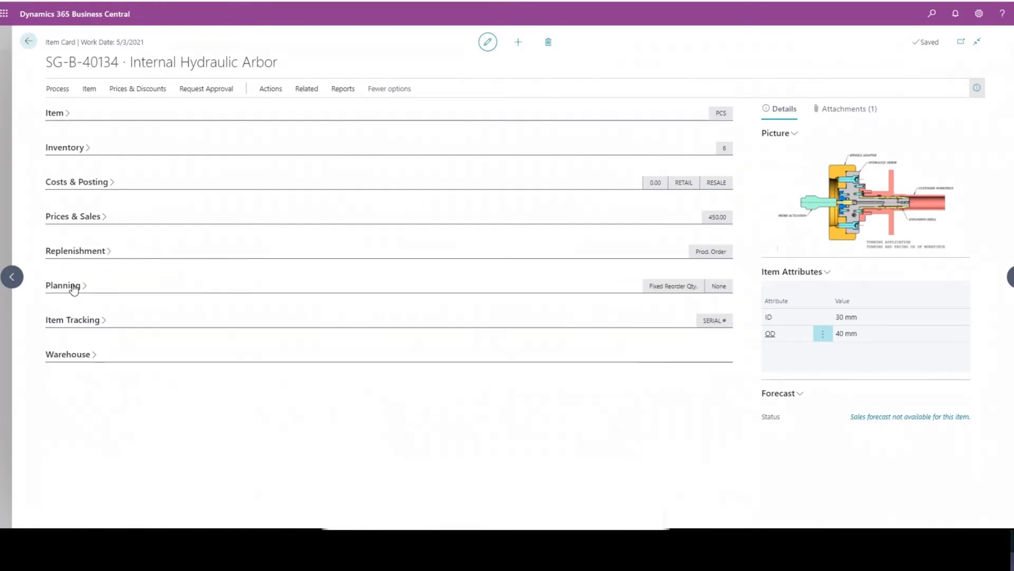
- Expand the Planning section, set the reordering policy to Maximum Qty. and check the Maximum Inventory field
click(73, 286)
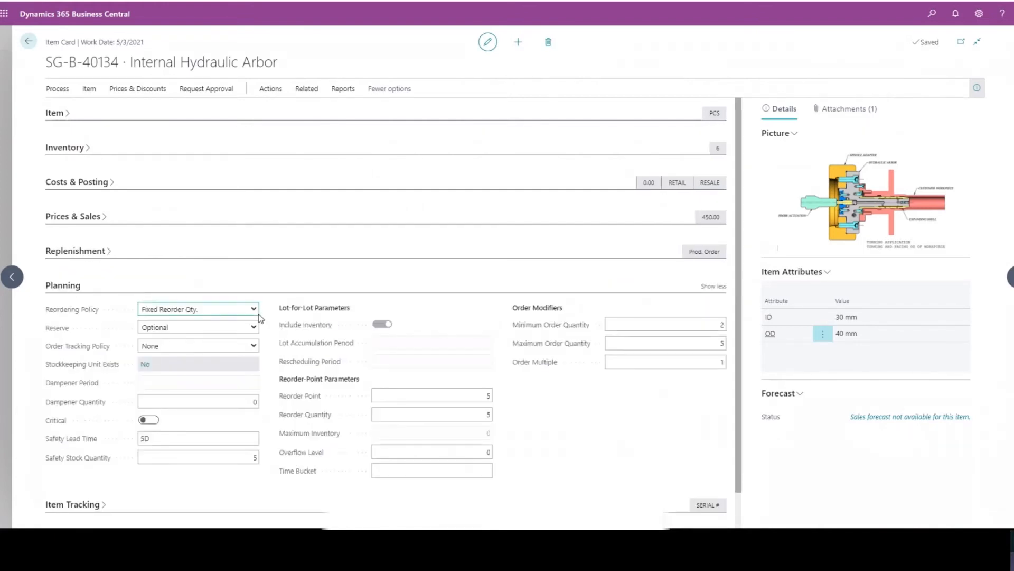
click(257, 309)
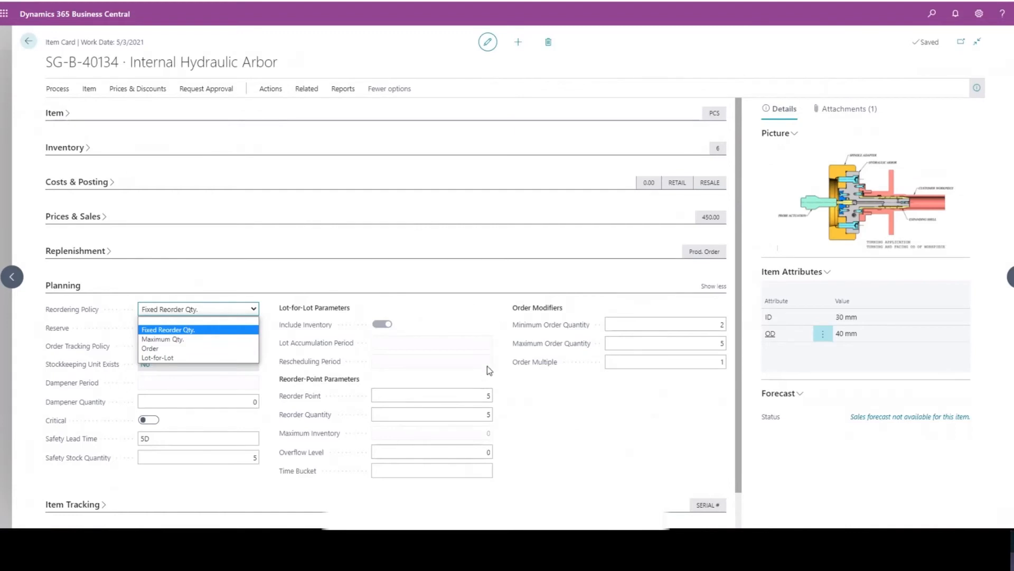
click(198, 339)
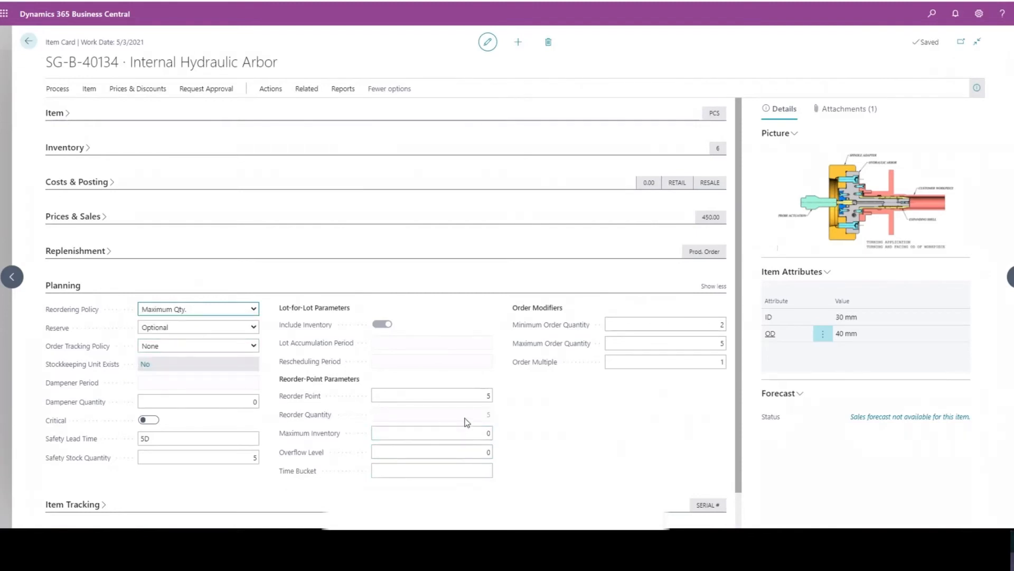
click(374, 436)
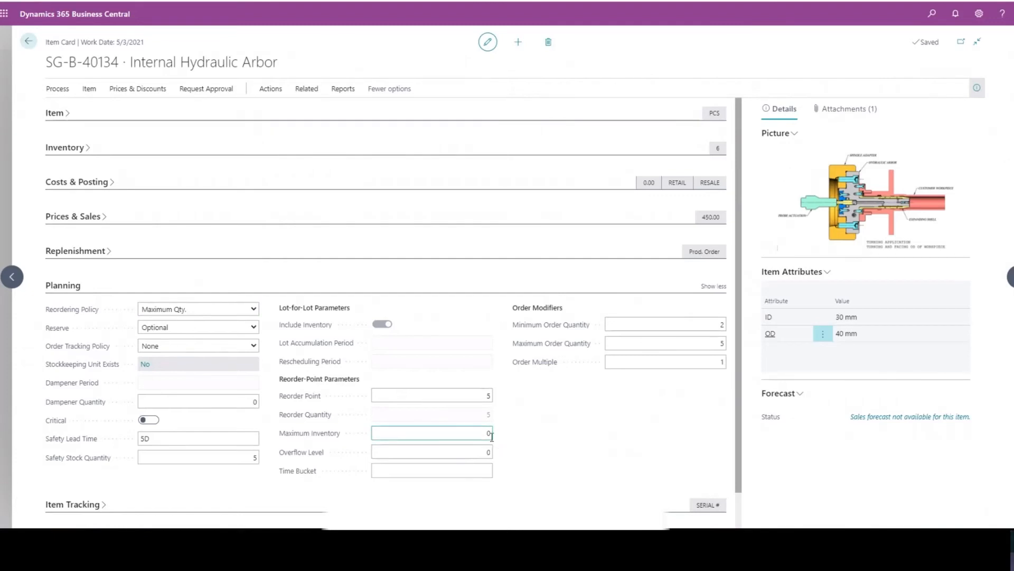
click(489, 433)
- Set the reordering policy to Fixed Reorder Qty. and review the Reorder Point and Reorder Quantity fields
click(239, 314)
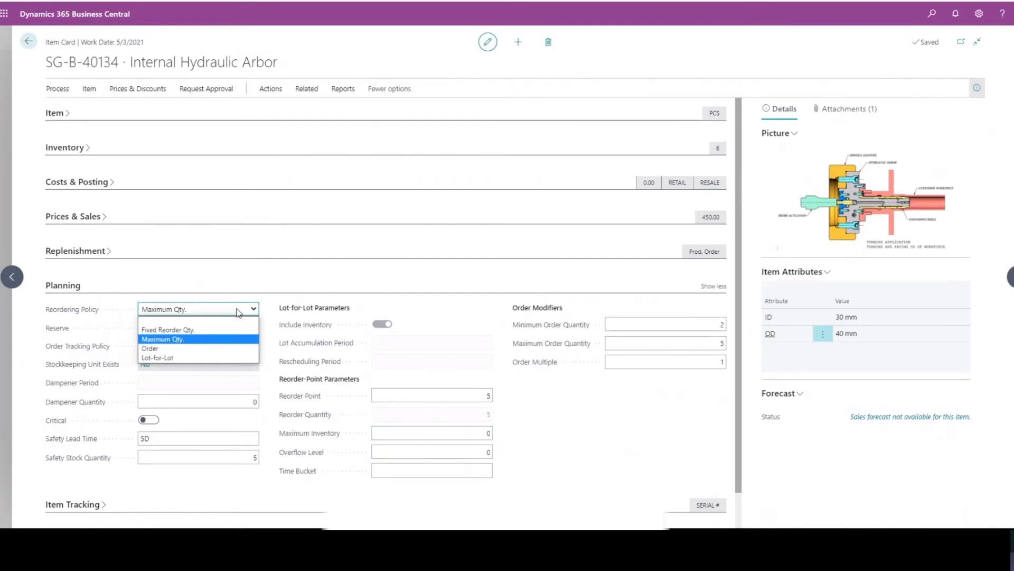
click(216, 331)
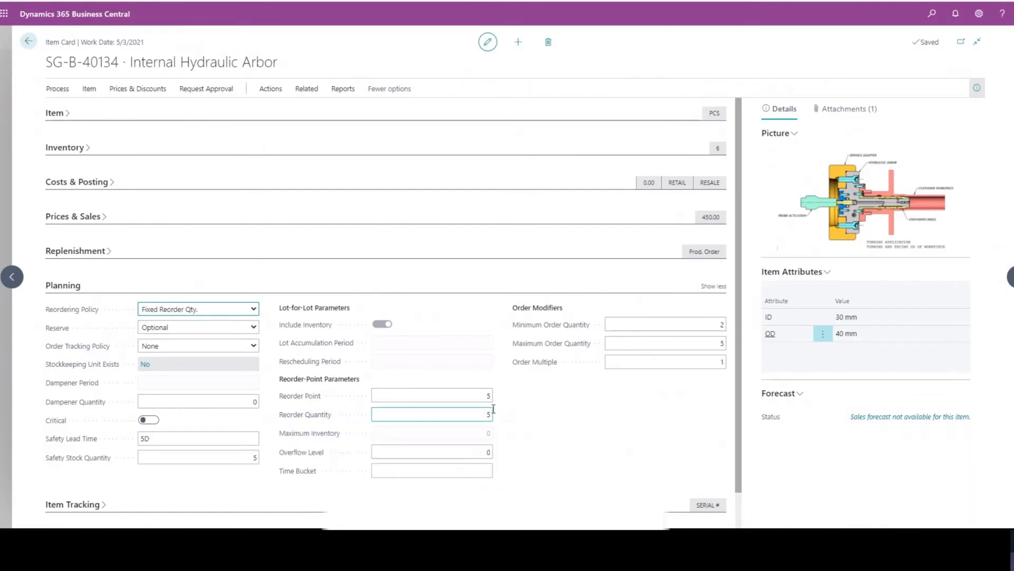
click(475, 415)
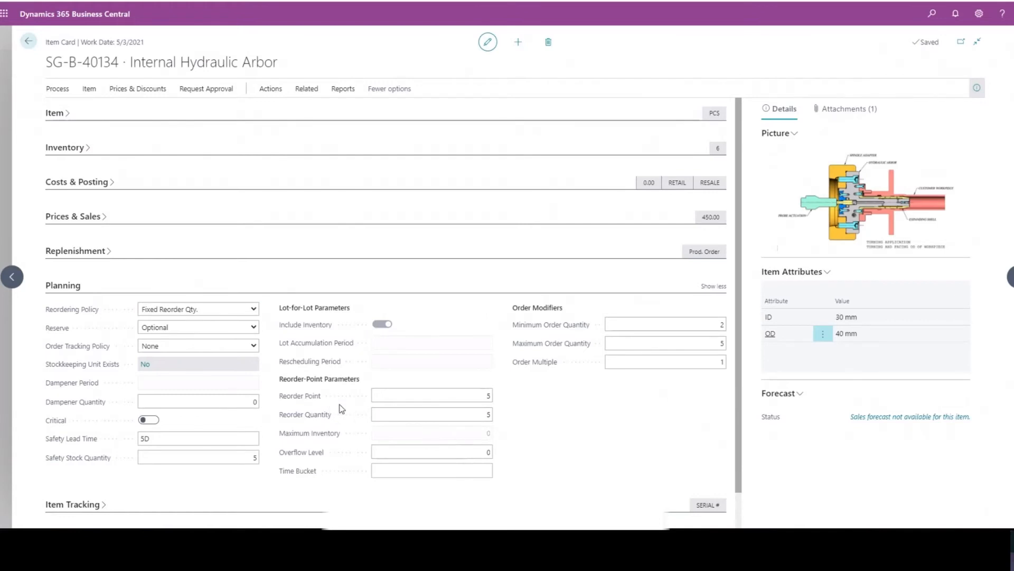
click(447, 399)
click(451, 410)
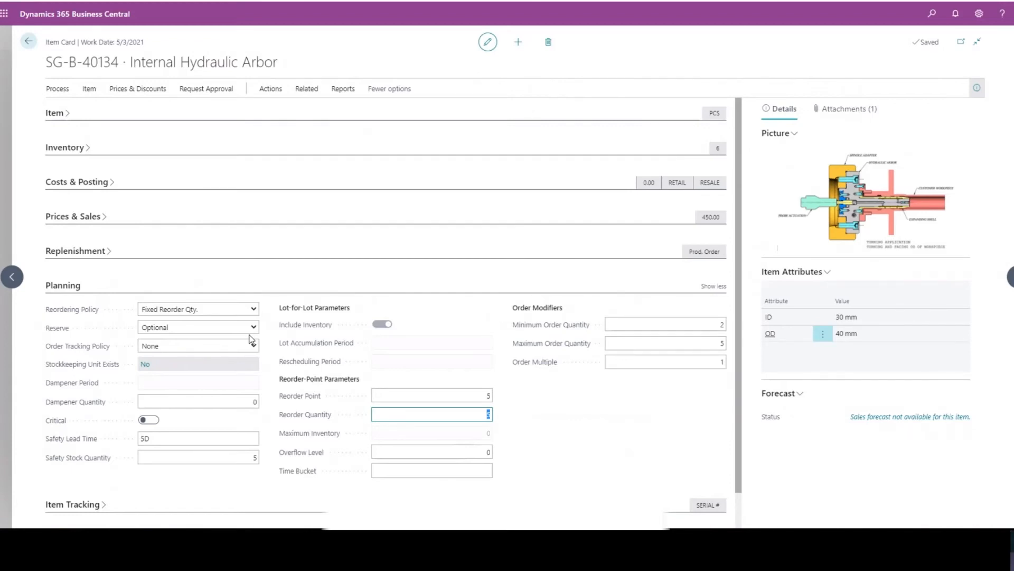
- Review the Safety Lead Time and Safety Stock Quantity fields in the Planning section
click(158, 440)
click(160, 441)
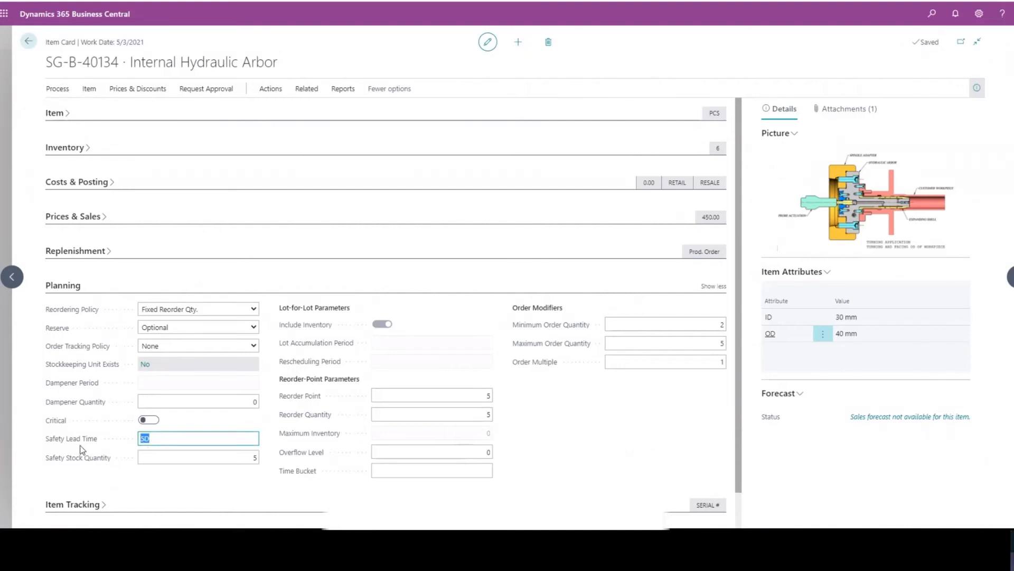
click(215, 457)
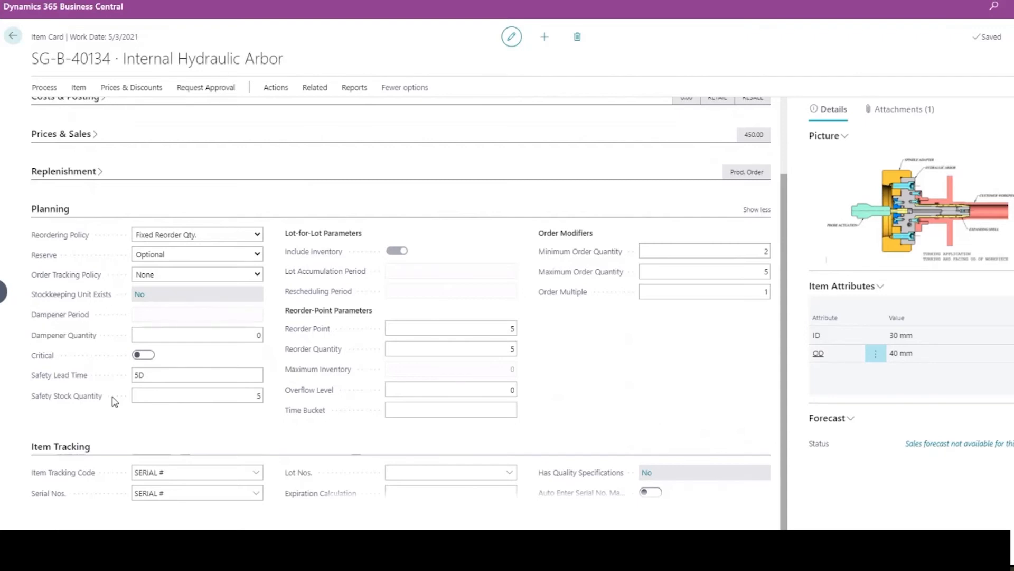
click(206, 392)
click(164, 373)
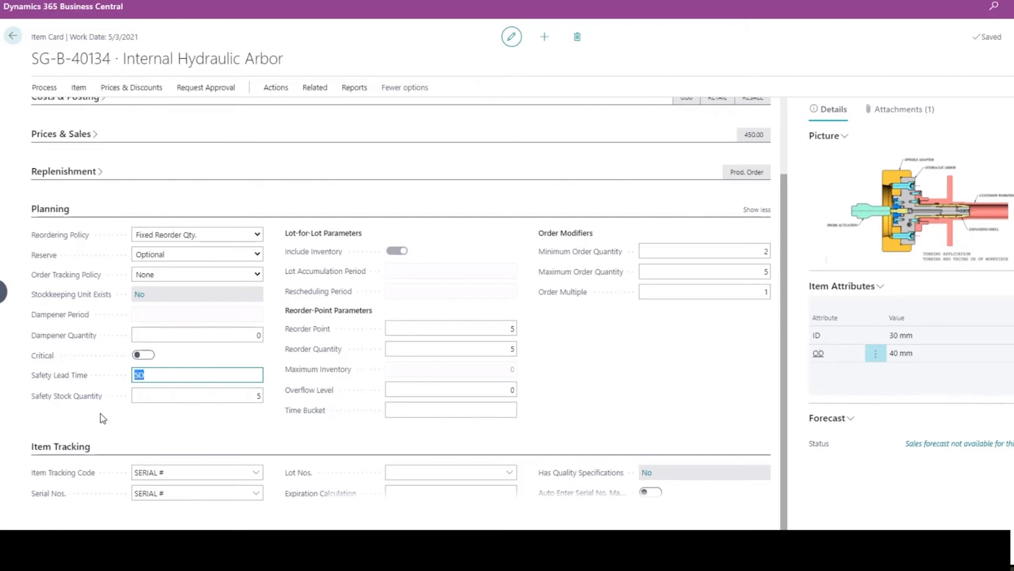
click(241, 395)
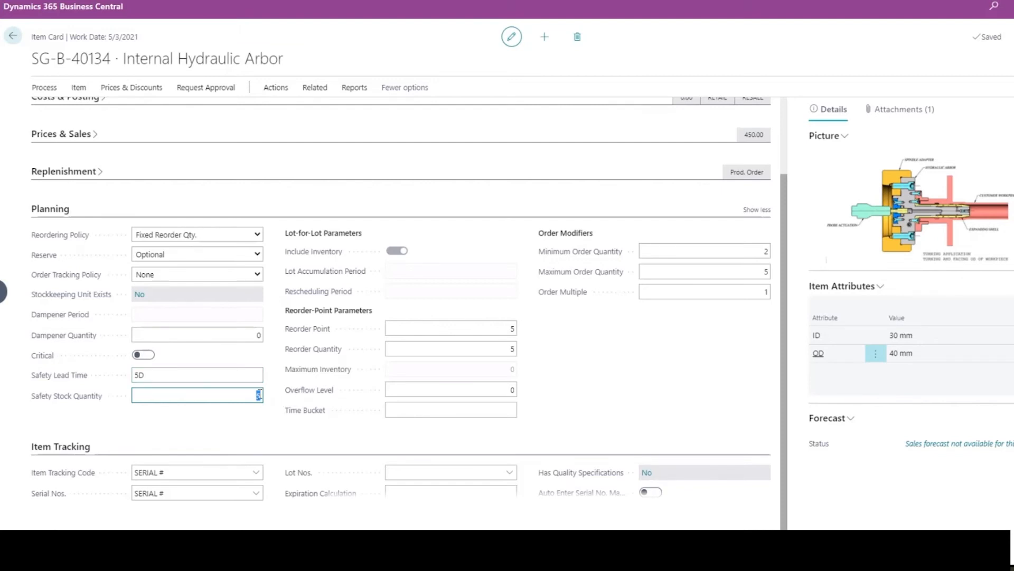
click(250, 393)
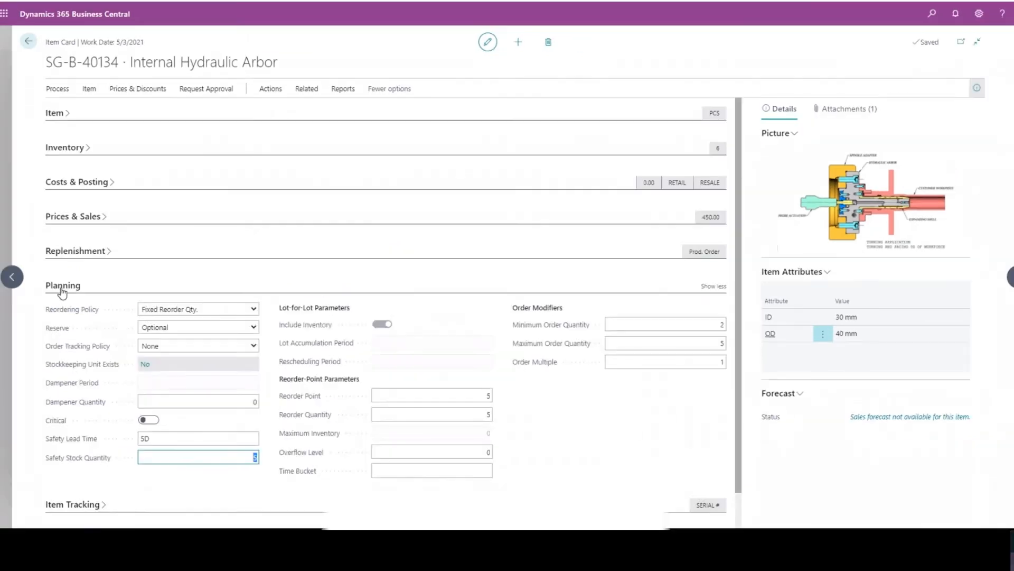
- Collapse the Planning section and expand the Item Tracking section
click(63, 288)
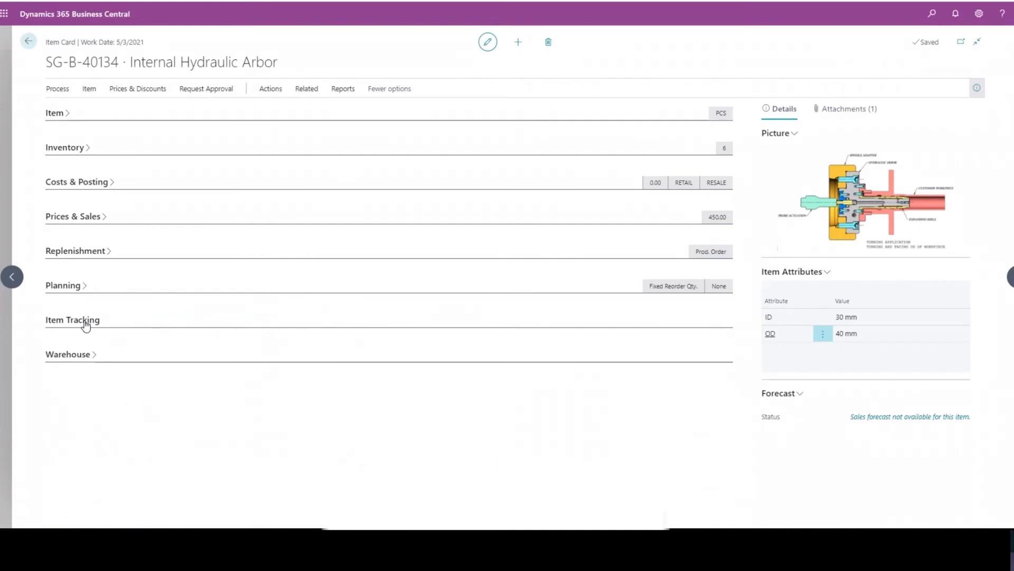
click(85, 322)
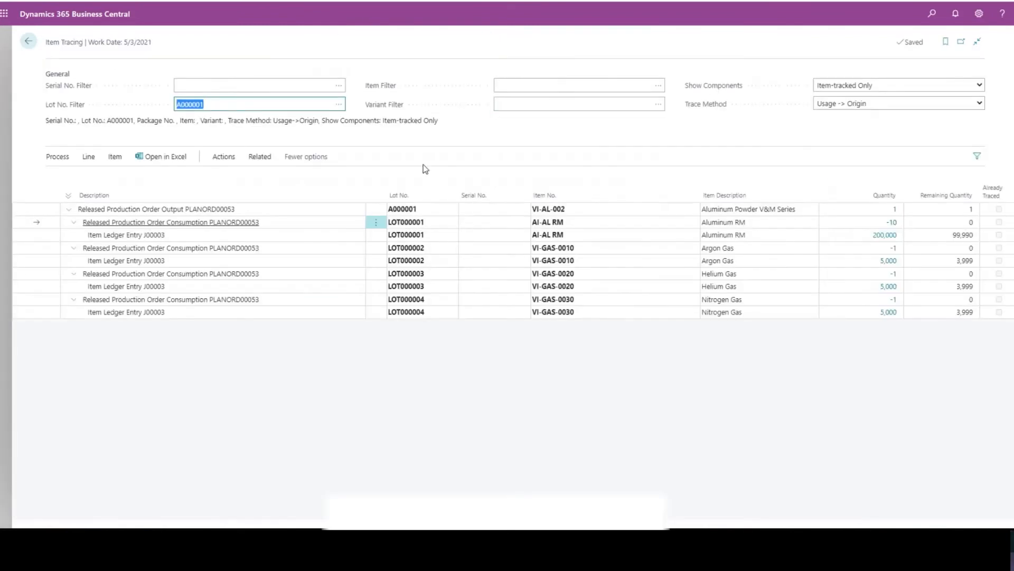
- Check the lot filter on the Item Tracing page and show the source document of the released production order output line for lot A000001
mouse_move(46, 45)
mouse_down()
mouse_move(115, 43)
mouse_move(87, 46)
mouse_up()
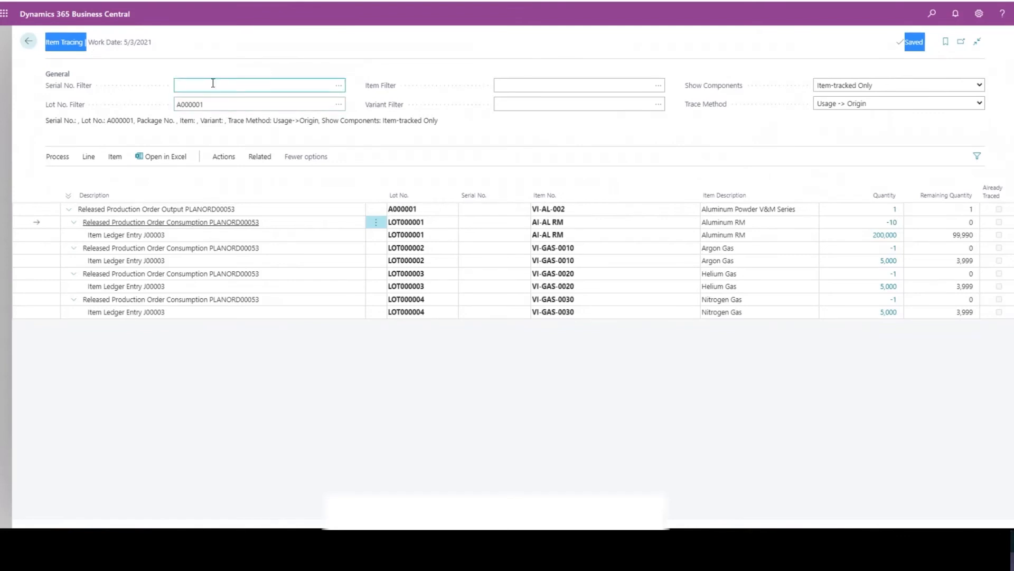
click(178, 103)
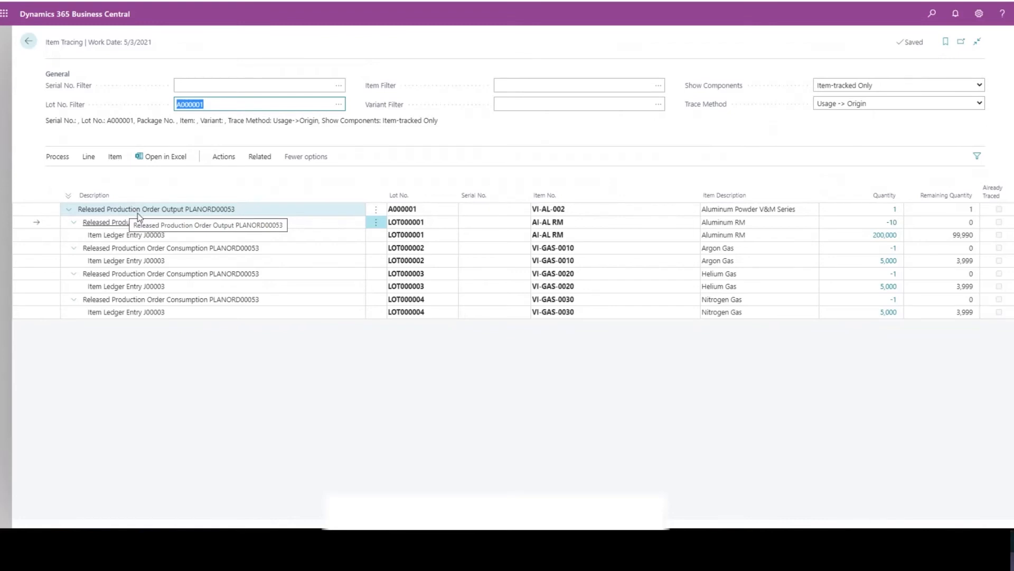
click(153, 209)
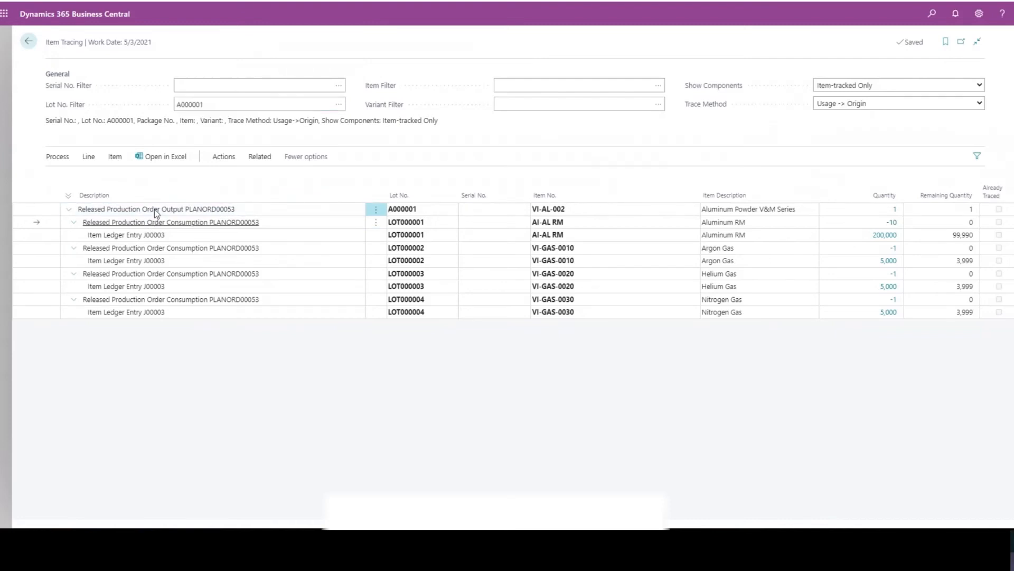
click(88, 157)
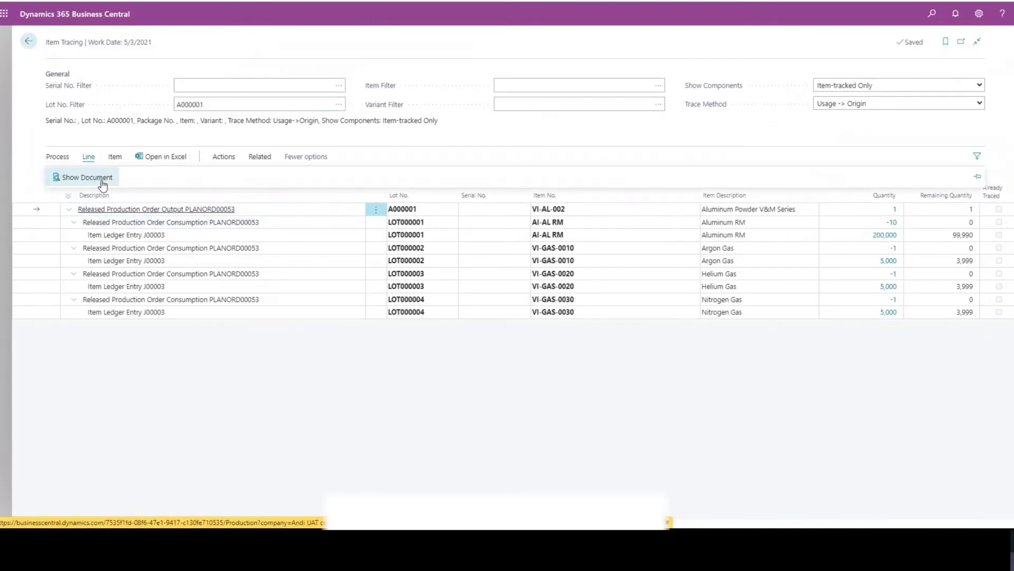
click(103, 185)
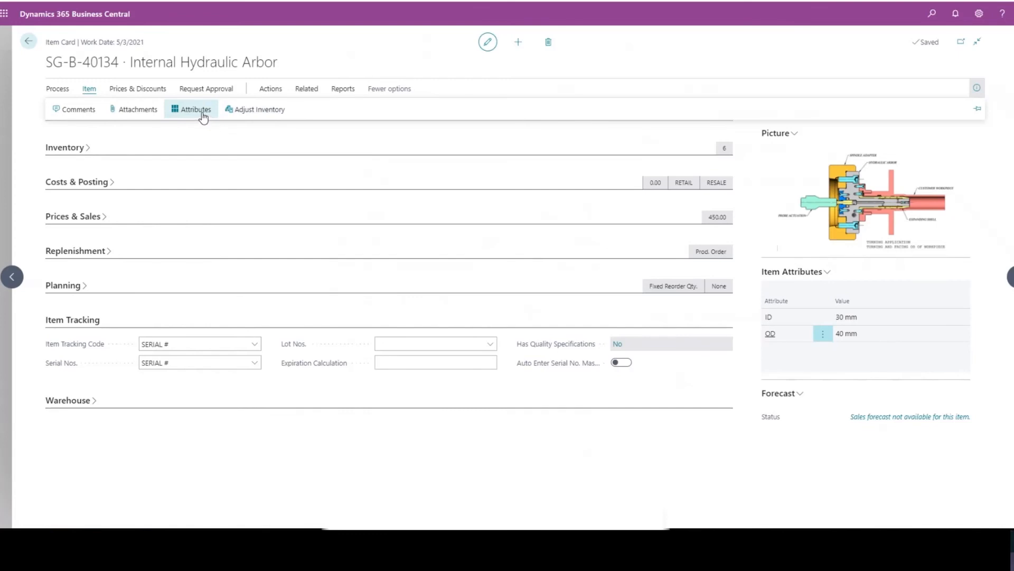
- Open the item variants of SG-B-40134, review their codes and descriptions, and return to the item card
click(279, 90)
click(83, 110)
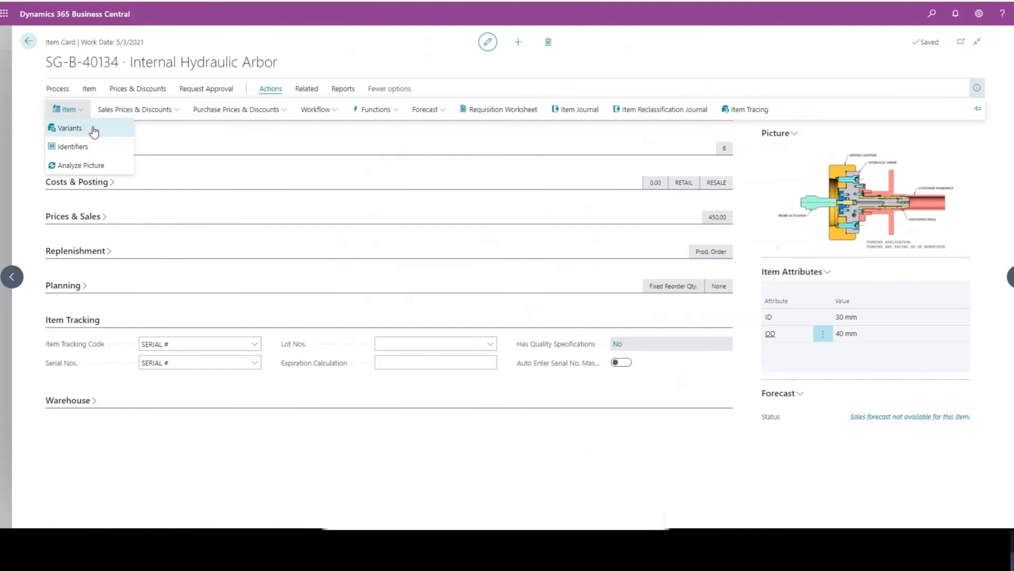
click(92, 131)
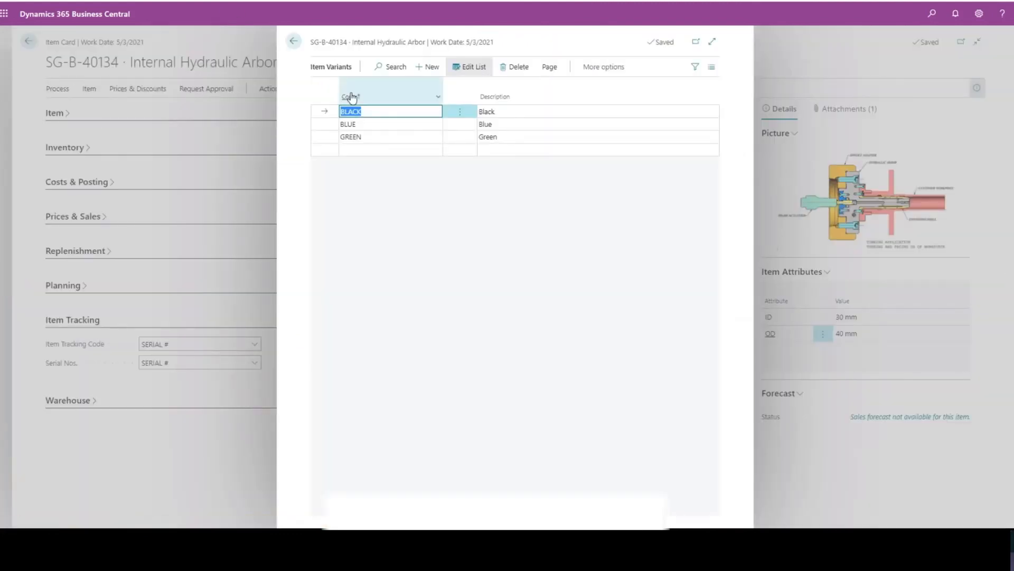
click(499, 111)
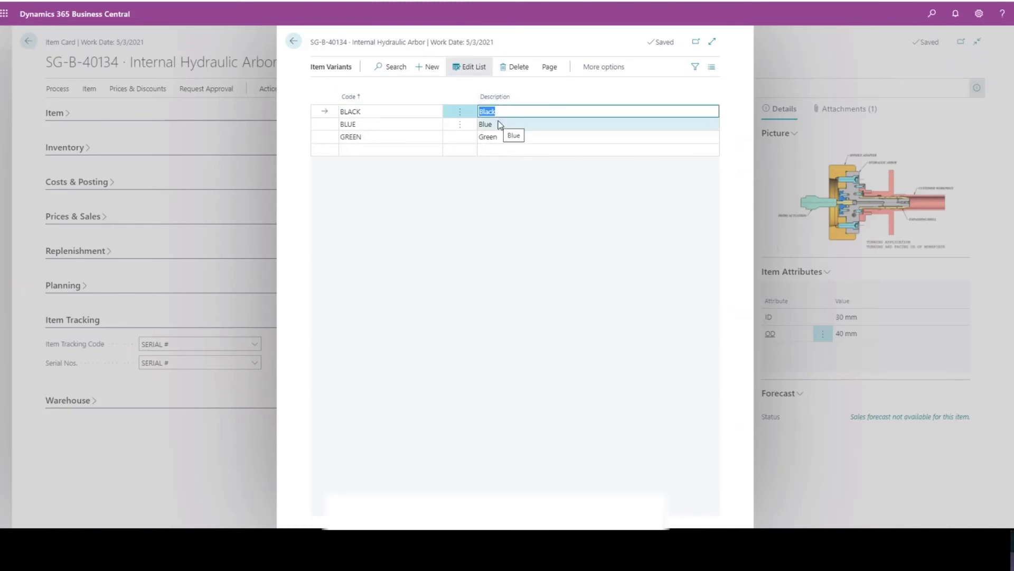
click(298, 43)
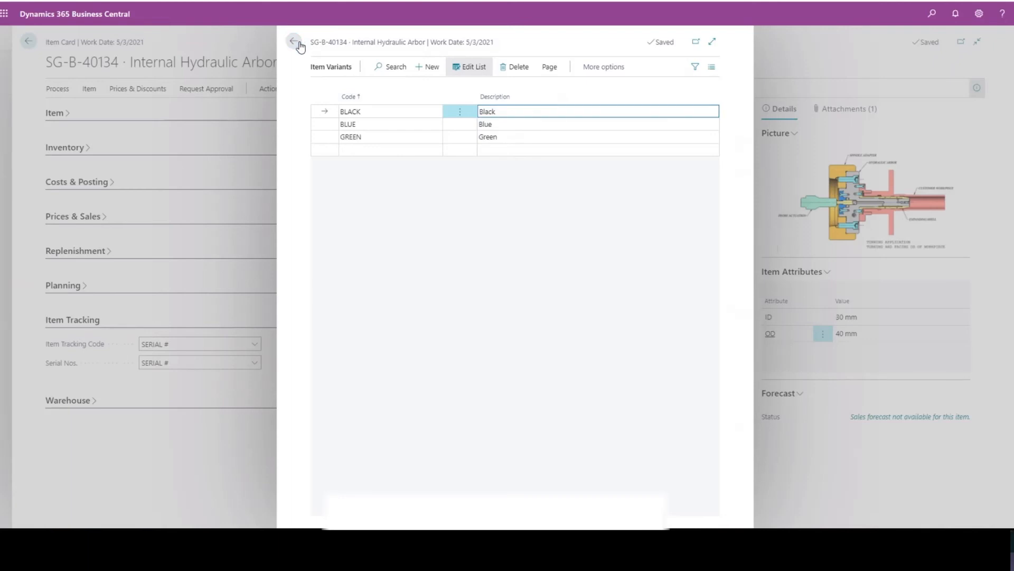
click(295, 41)
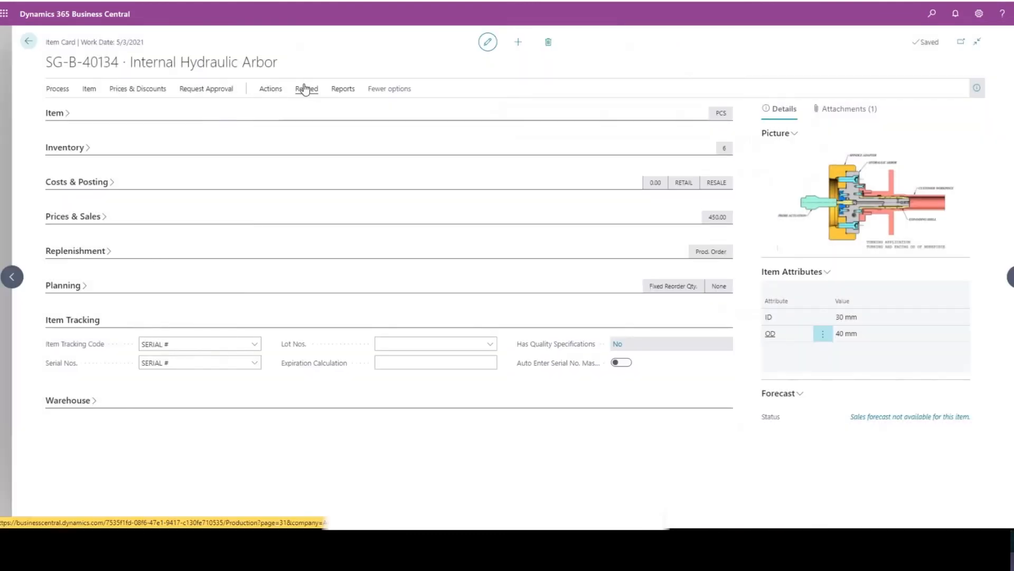
- Check the assembly and production bill of materials options for the item and open its production BOM
click(307, 88)
click(351, 112)
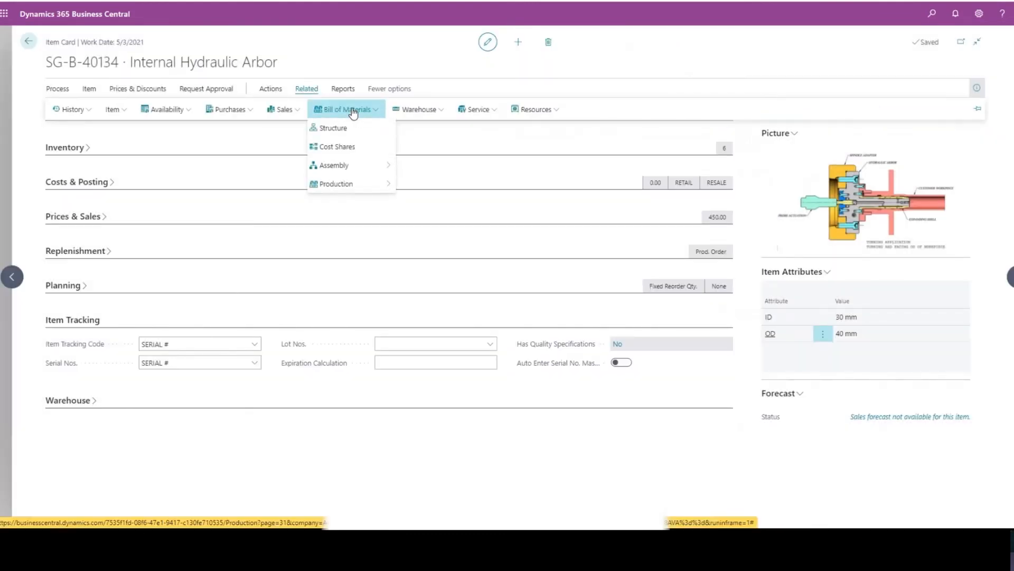
mouse_move(351, 168)
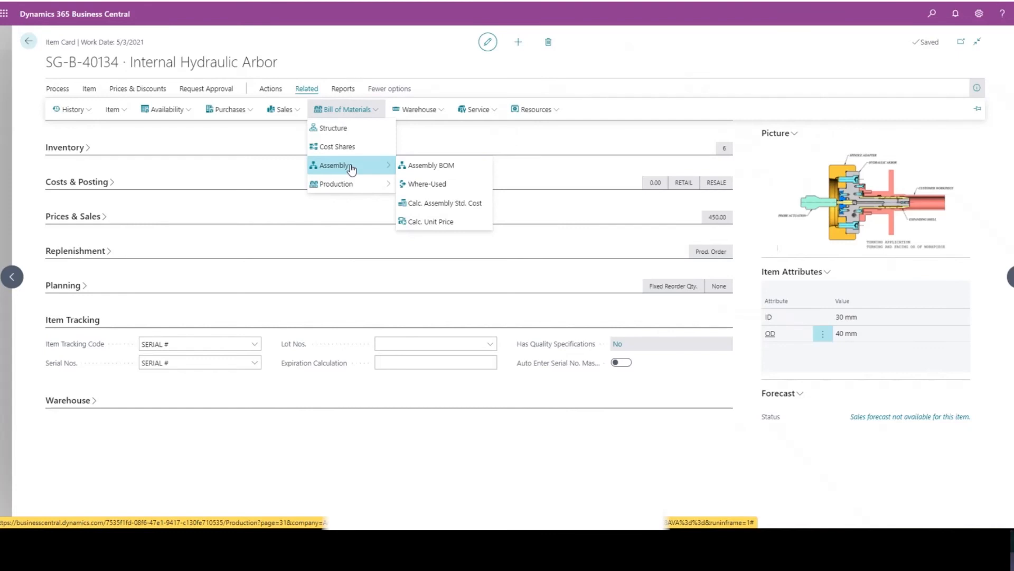
mouse_move(364, 187)
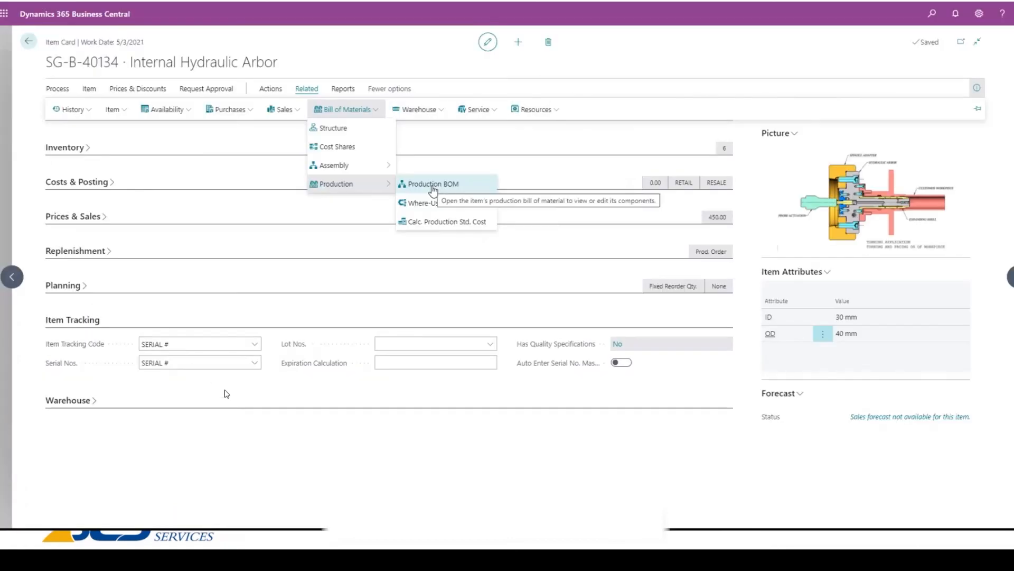
click(433, 186)
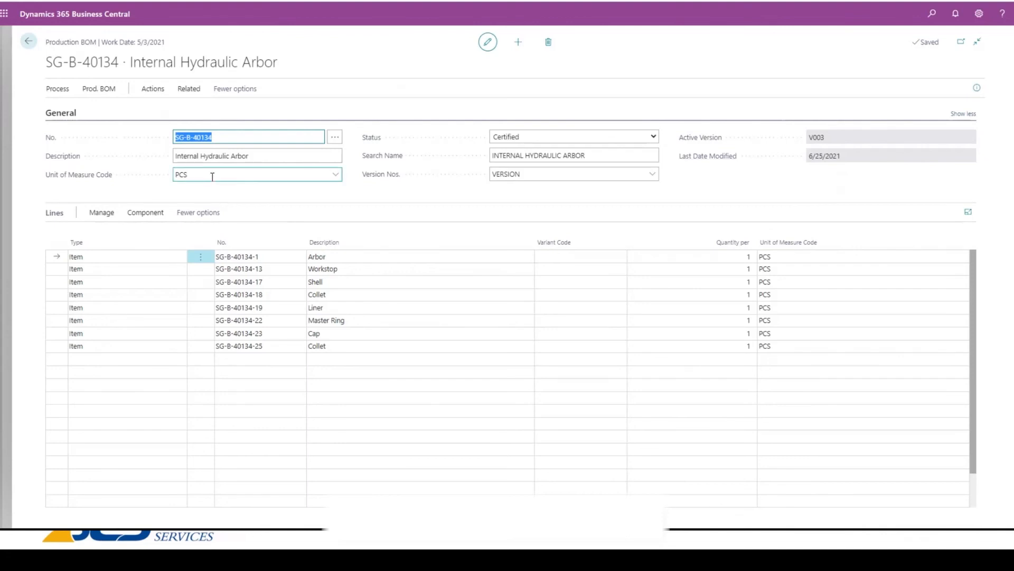
- Review the number, description, unit of measure and available status options in the production BOM header, keeping the status Certified
click(252, 157)
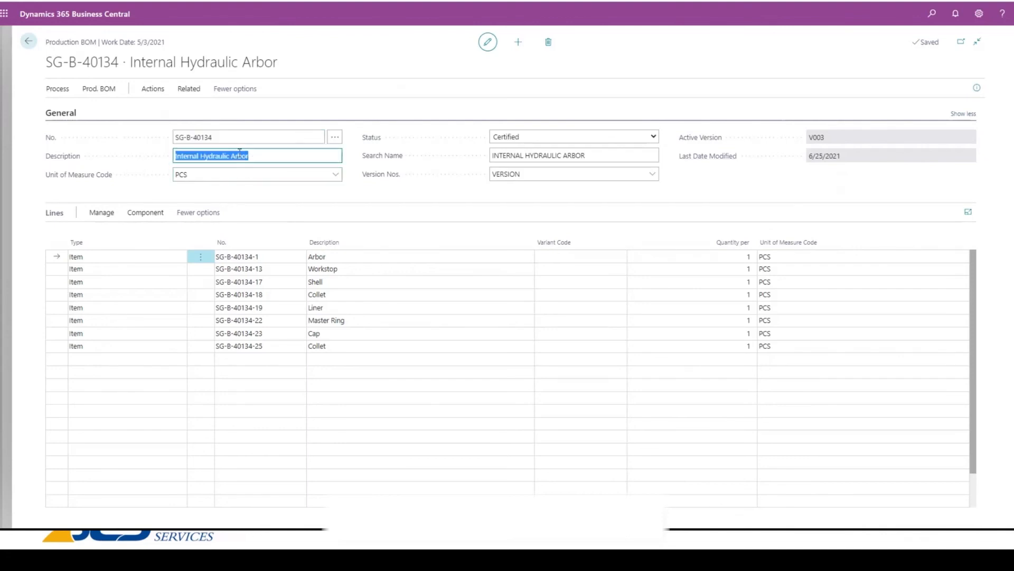
click(215, 139)
click(229, 176)
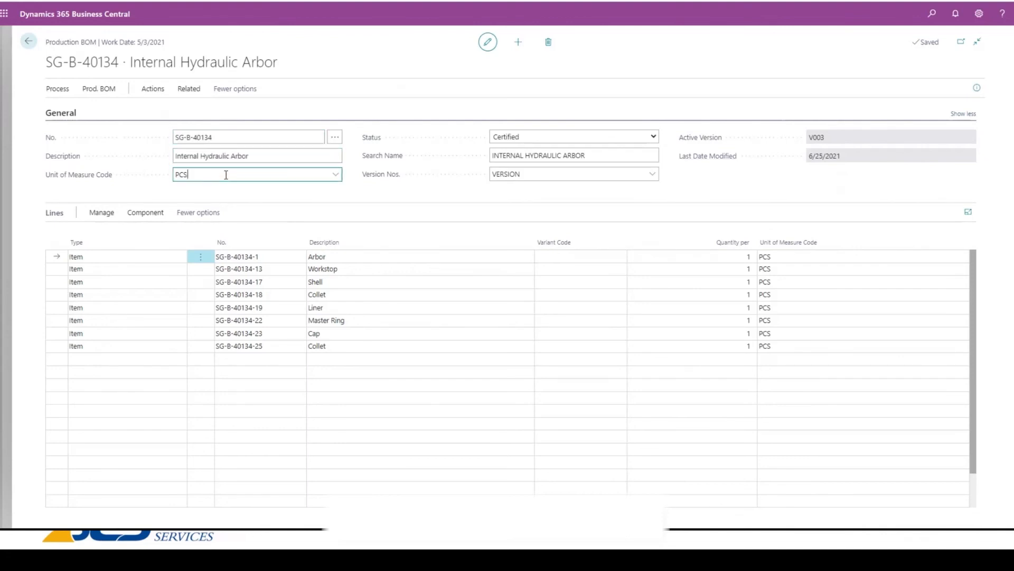
click(566, 139)
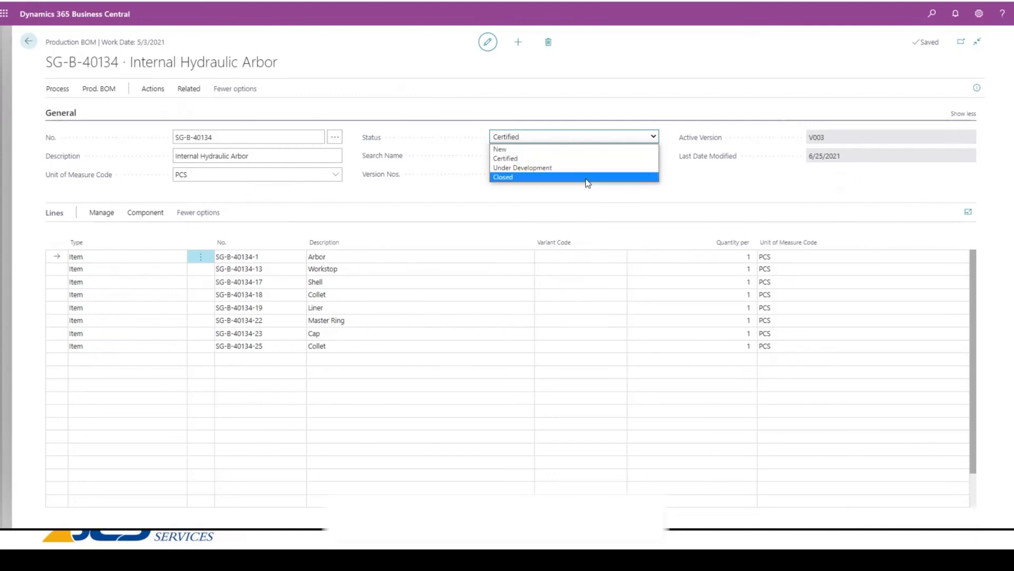
click(613, 112)
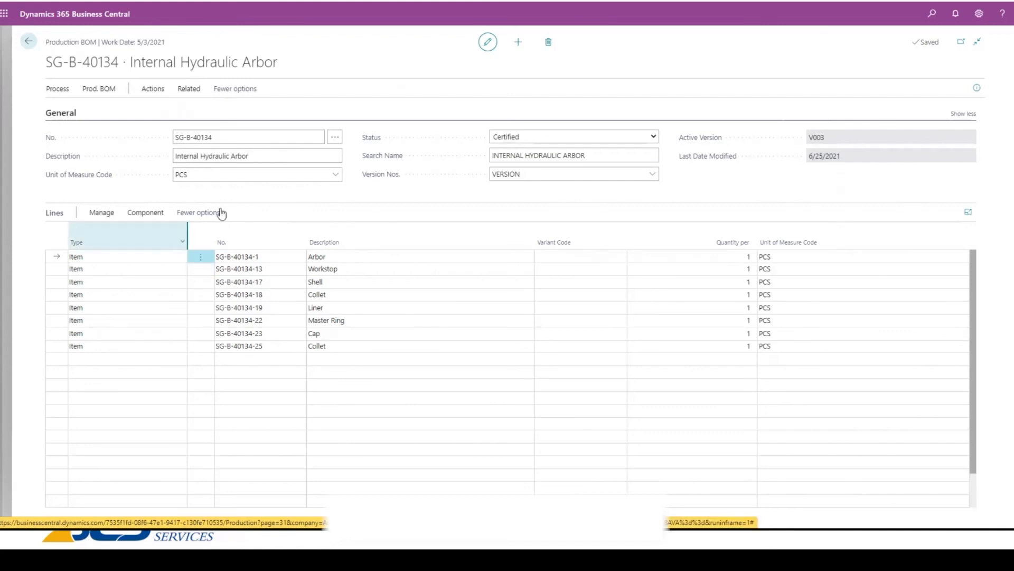
click(225, 137)
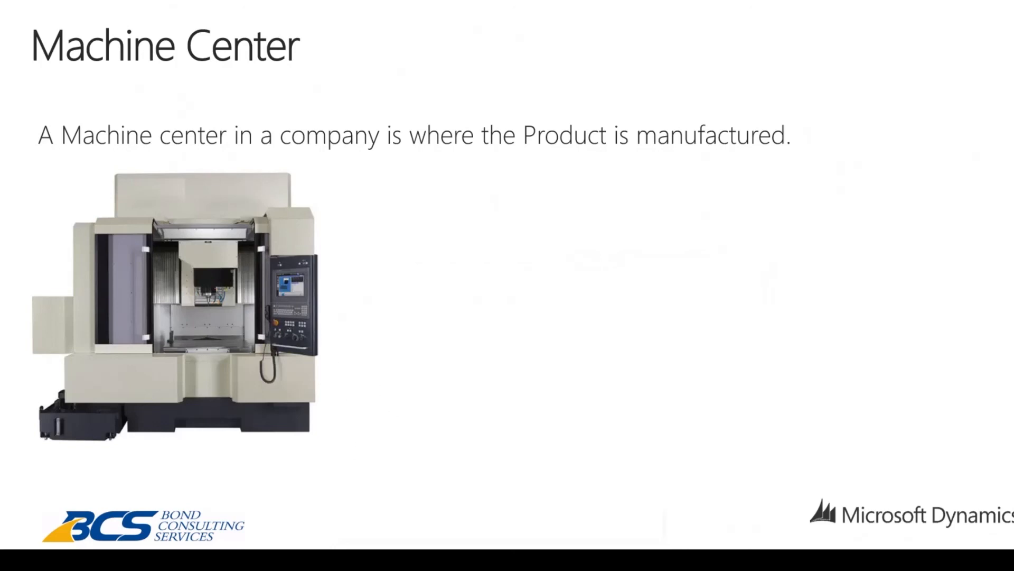
key(Right)
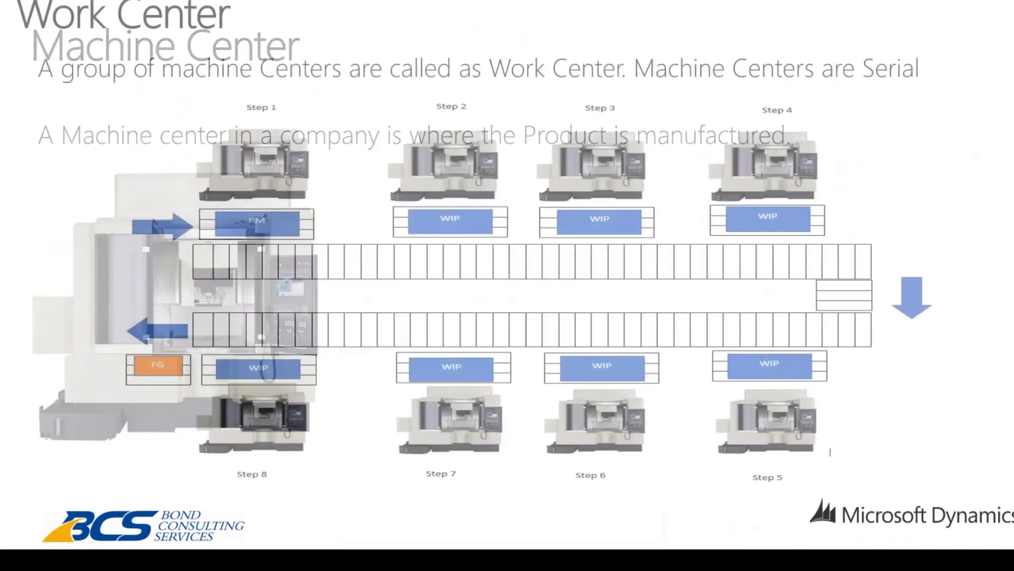